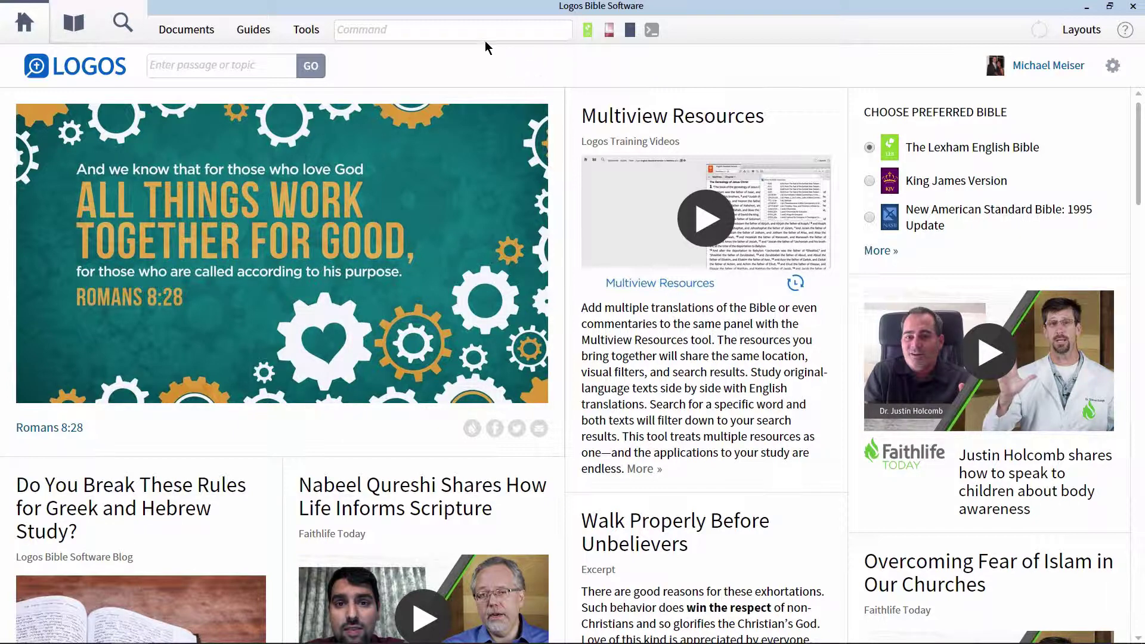
- Open the Lexham English Bible at Hebrews 5:10 using the command 'leb to heb 5 10'
left_click(461, 24)
type("leb to heb 5 10")
key("Return")
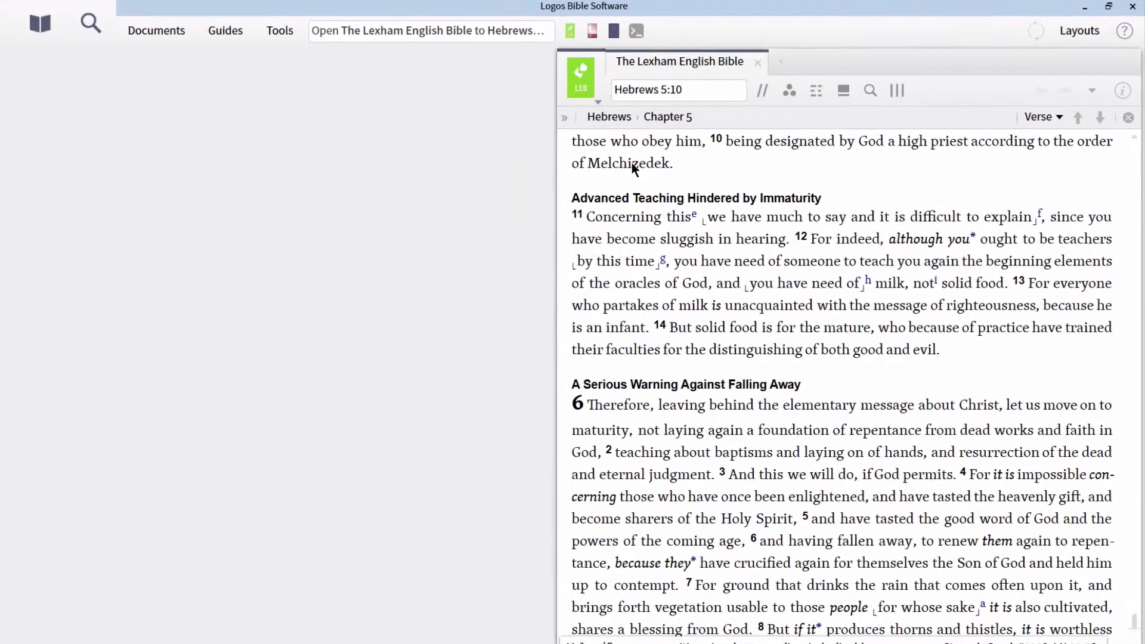
- Search the Lexham English Bible for the person Melchizedek from the word in Hebrews 5:10
mouse_move(586, 177)
right_click(646, 158)
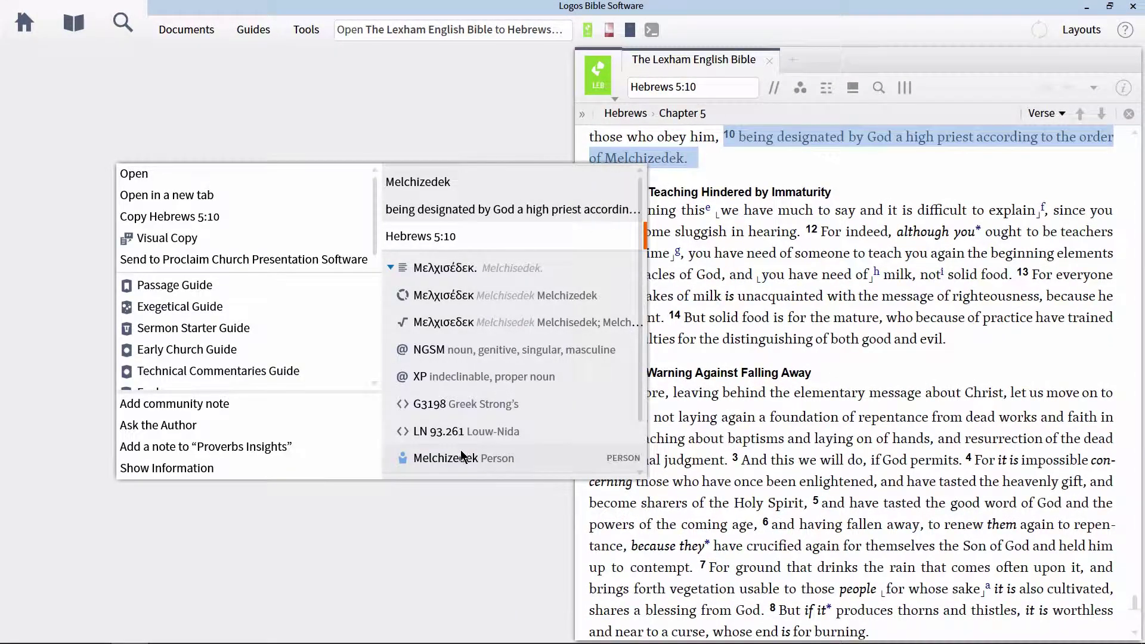
mouse_move(461, 451)
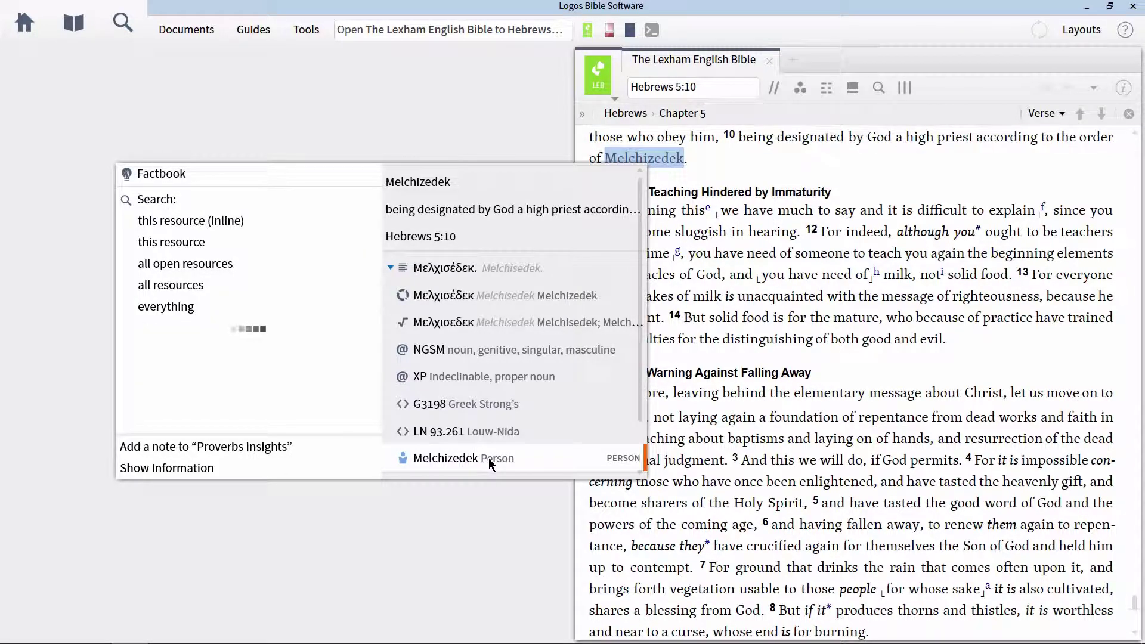
left_click(223, 242)
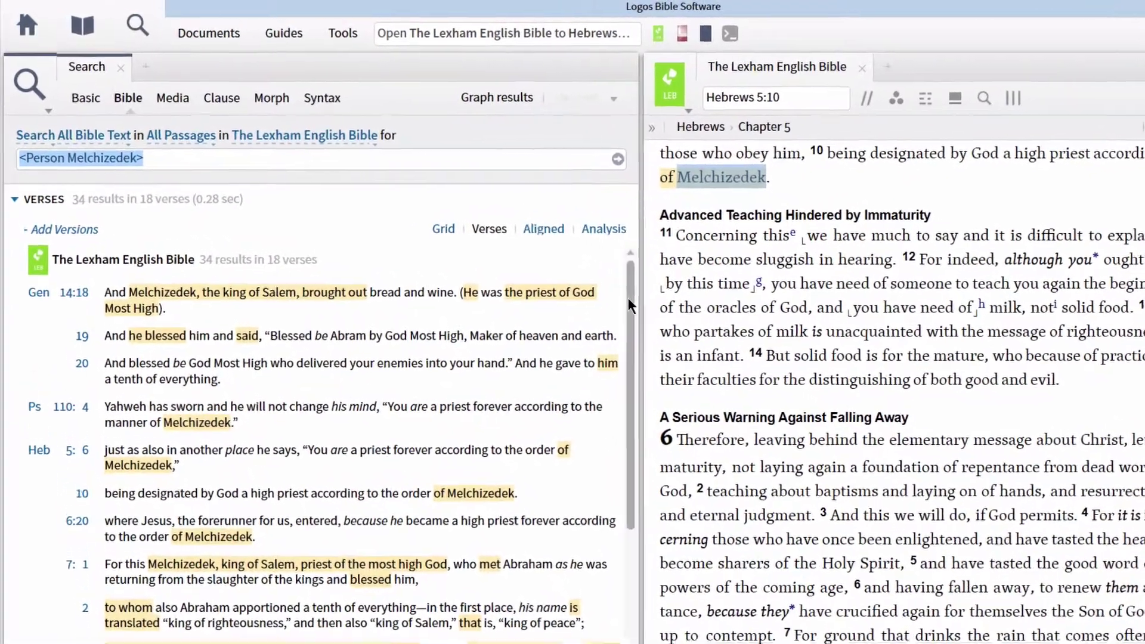
- Look through the 34 results in 18 verses and go to Genesis 14:18
scroll(626, 352, "down", 3)
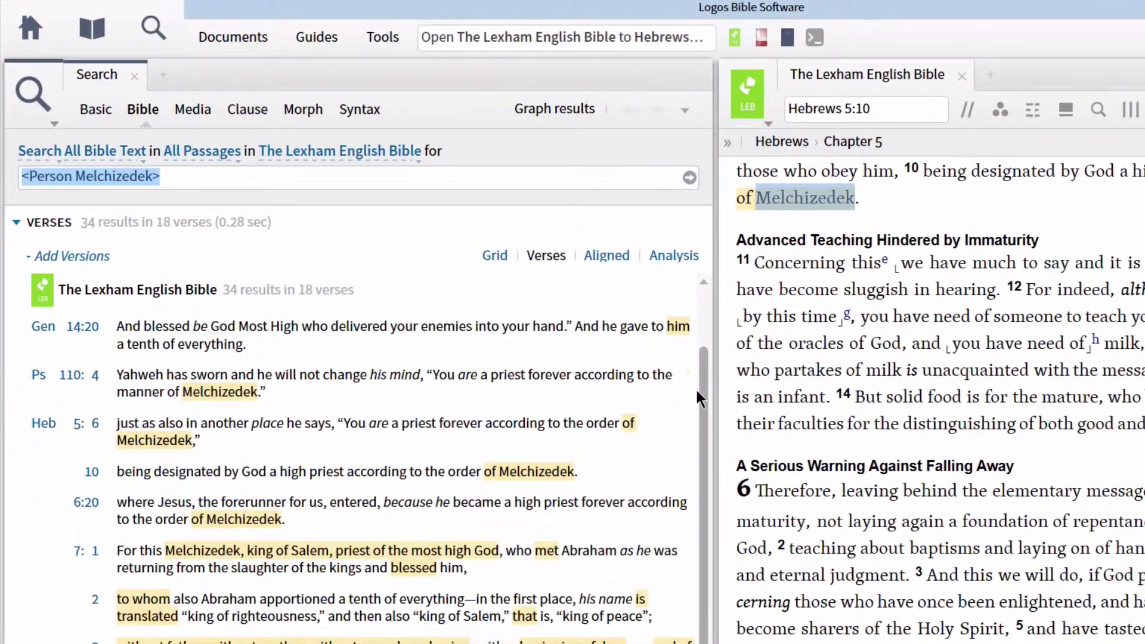
left_click_drag(695, 387, 691, 325)
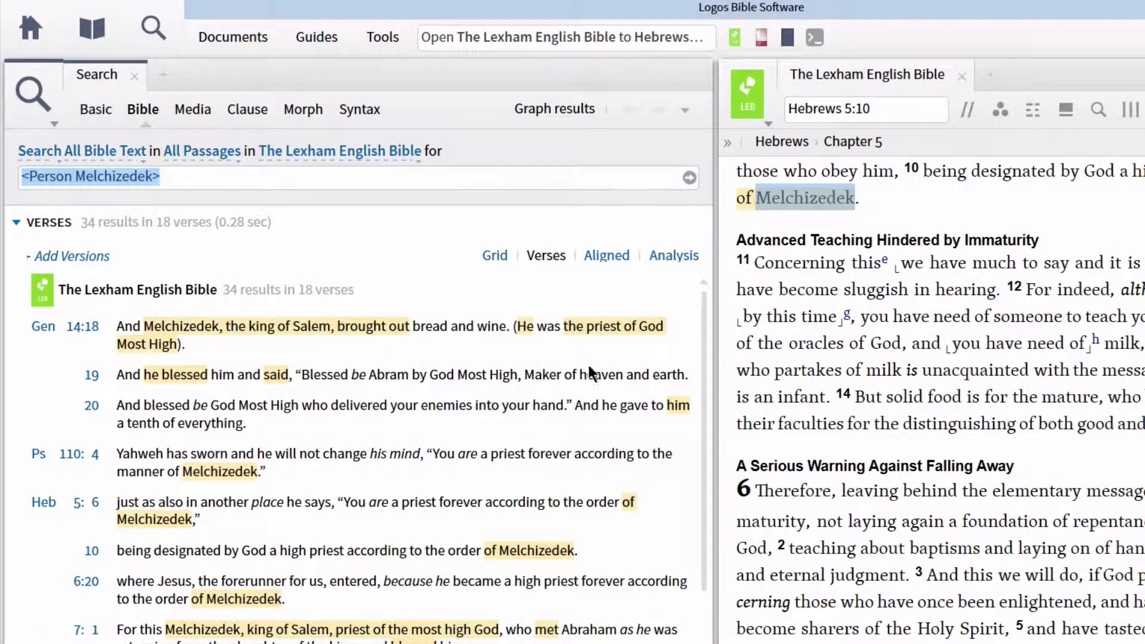
mouse_move(41, 293)
left_click(73, 332)
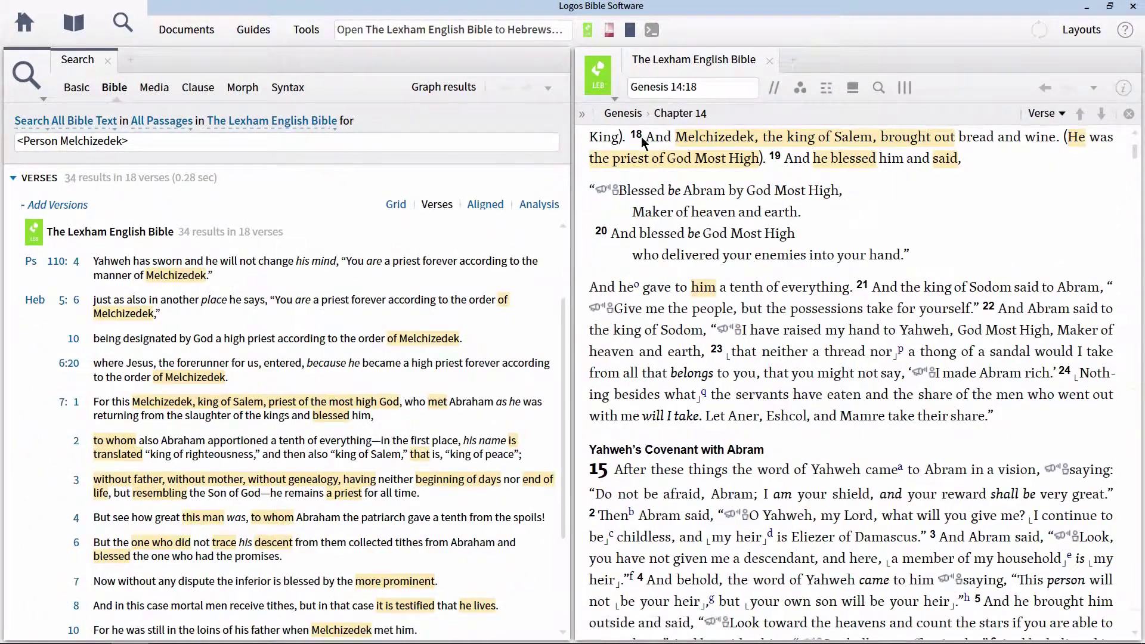
- Select the text of Genesis 14:18 through 14:20 in the Lexham English Bible
left_click_drag(642, 137, 781, 289)
- Open a Passage Guide for Genesis 14:18–20 and review its commentaries, church fathers and Josephus references
right_click(691, 222)
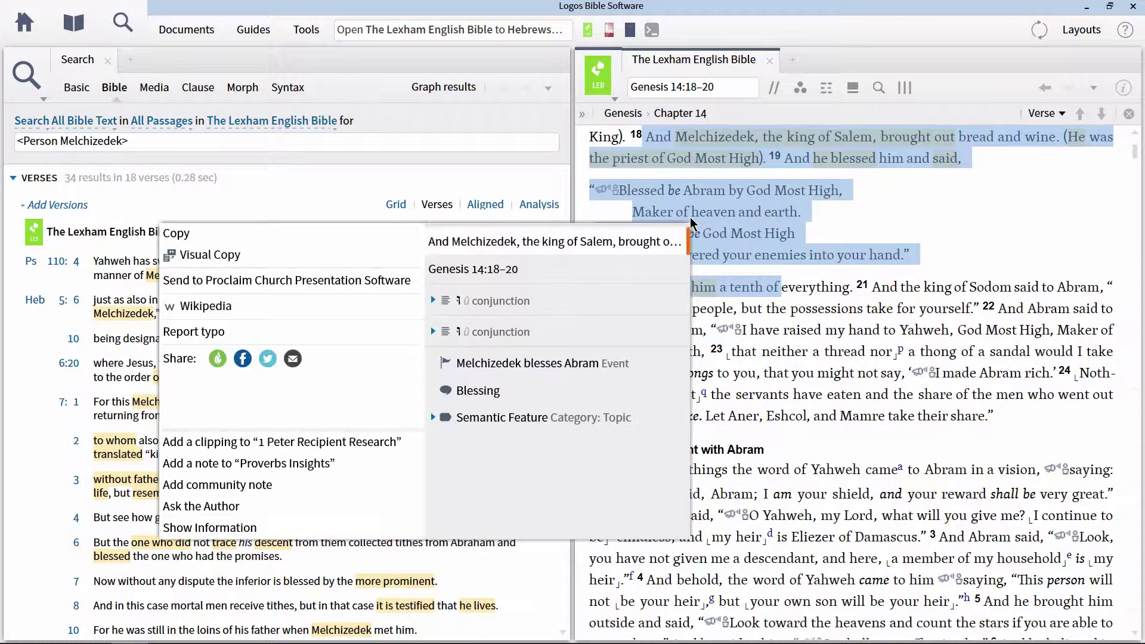
mouse_move(581, 270)
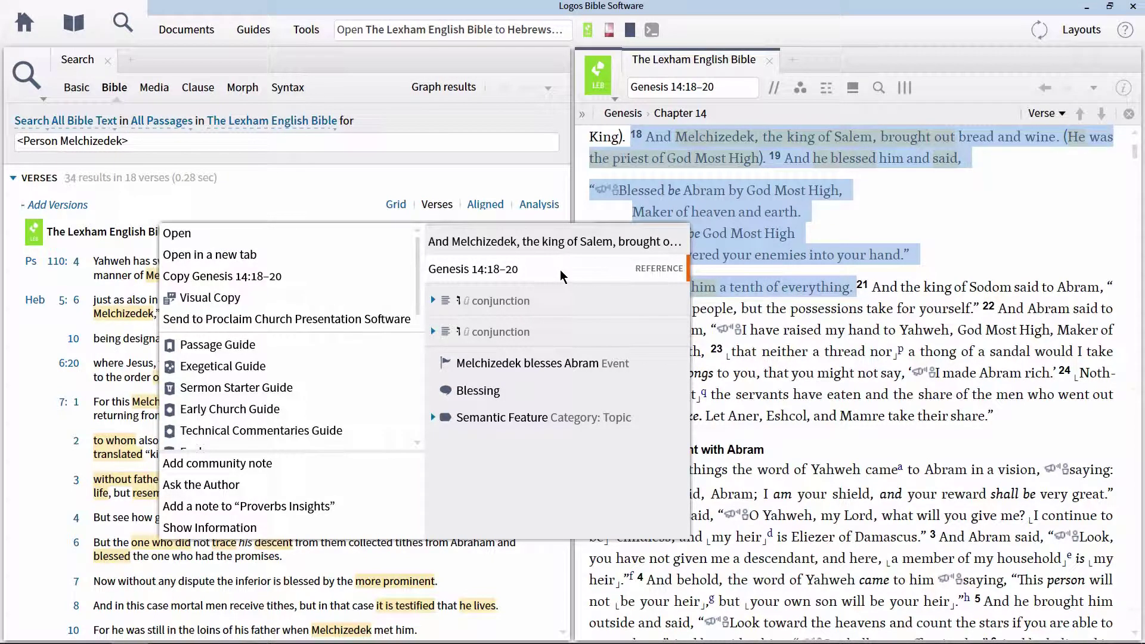
left_click(302, 344)
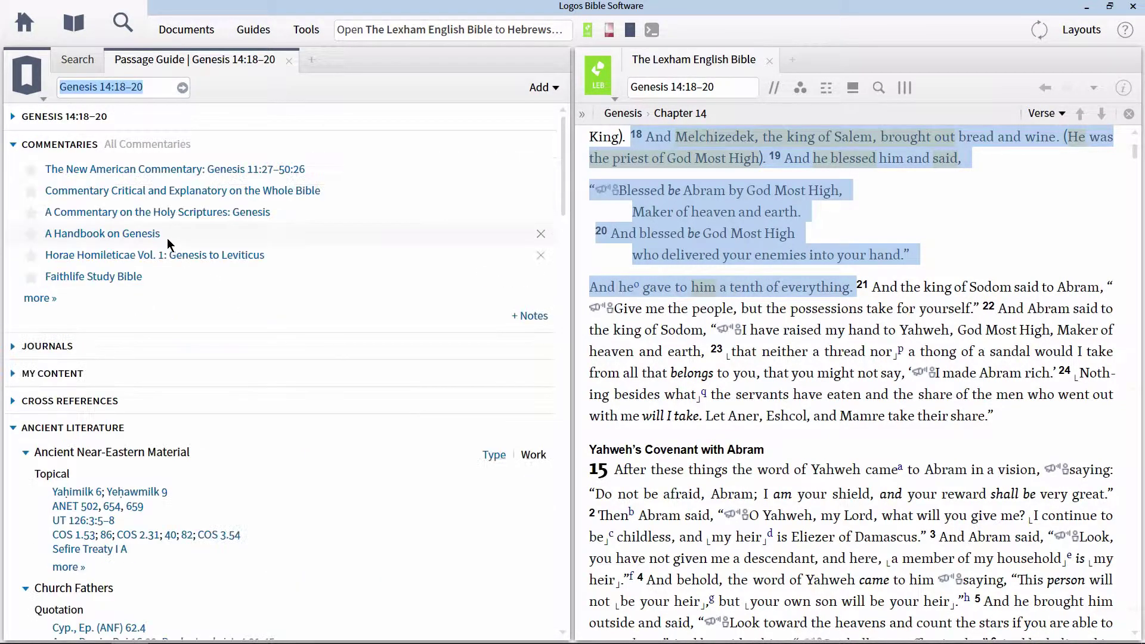
scroll(388, 338, "down", 1)
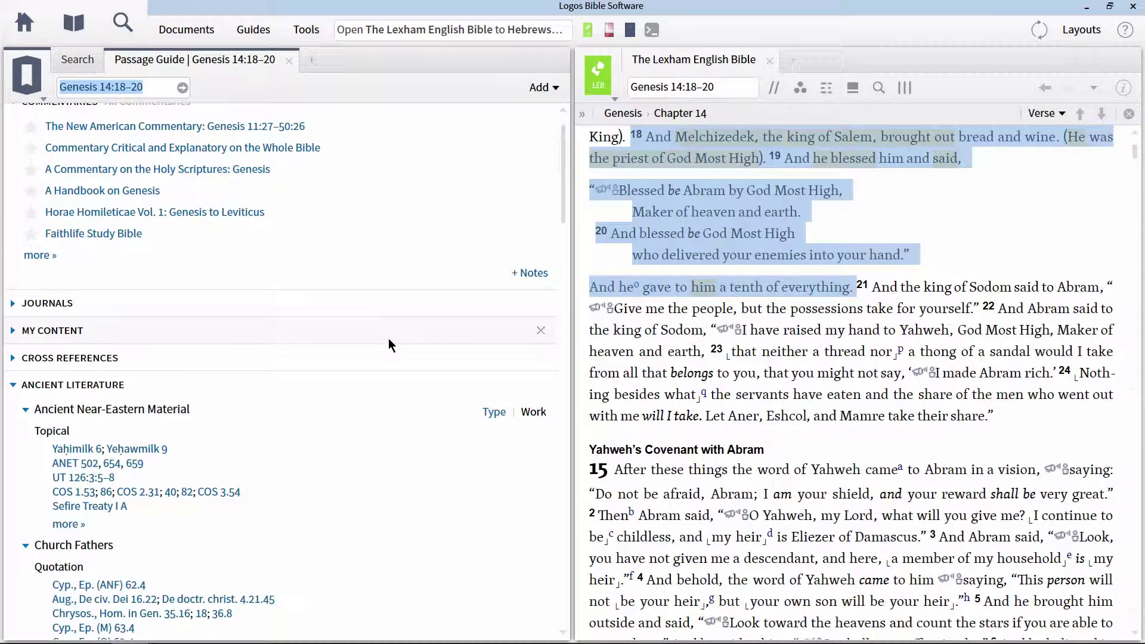
scroll(388, 338, "down", 5)
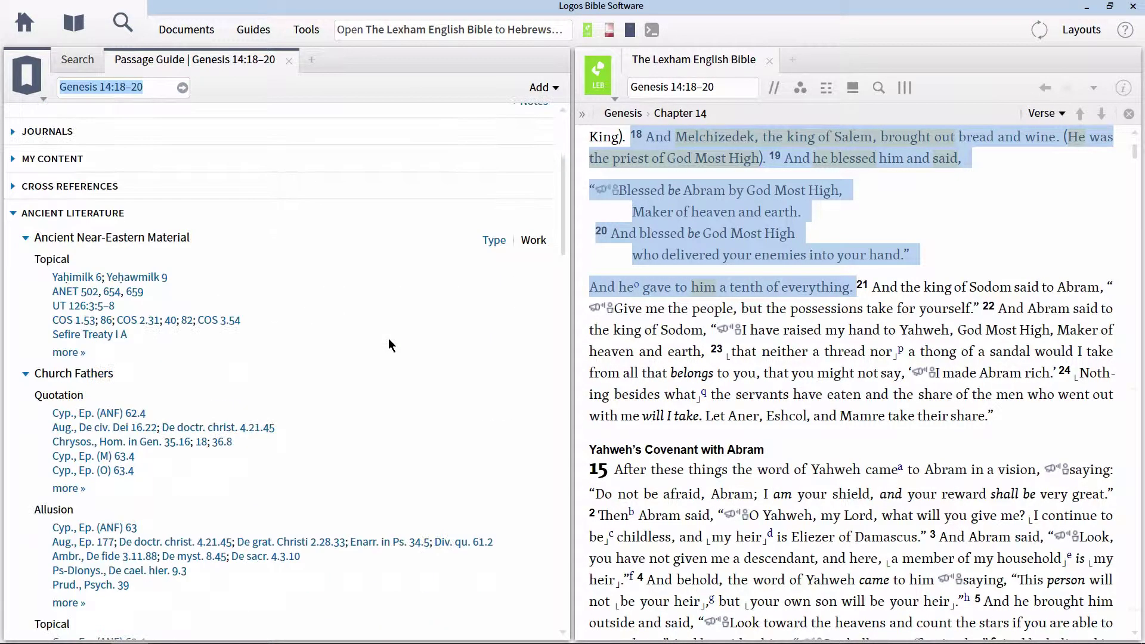
scroll(388, 338, "down", 6)
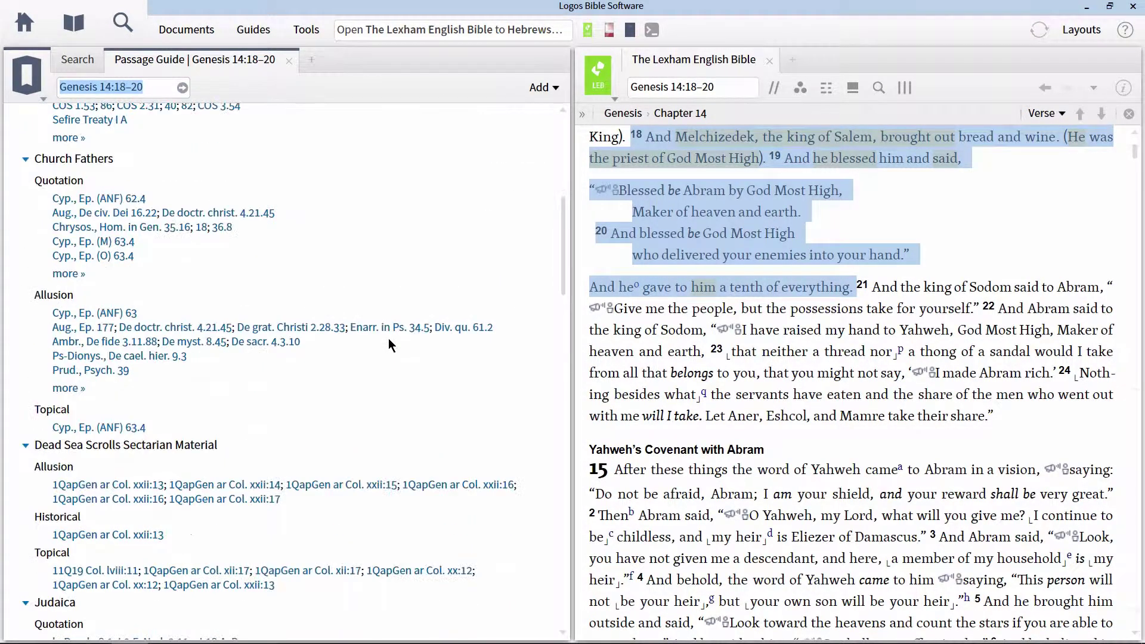
scroll(388, 344, "down", 6)
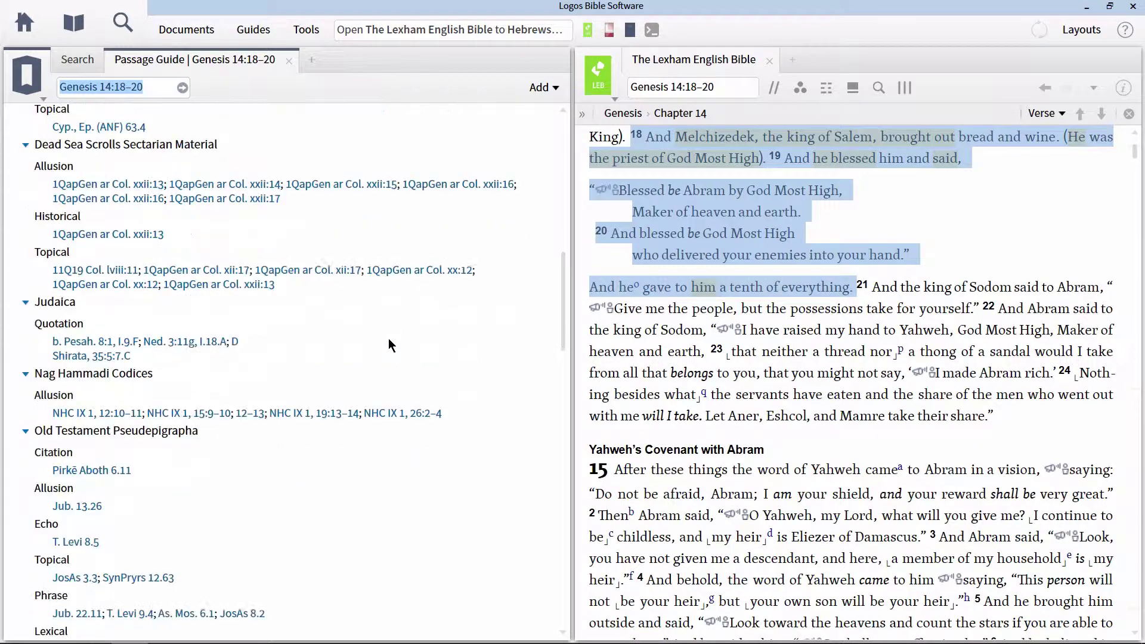
scroll(388, 344, "down", 1)
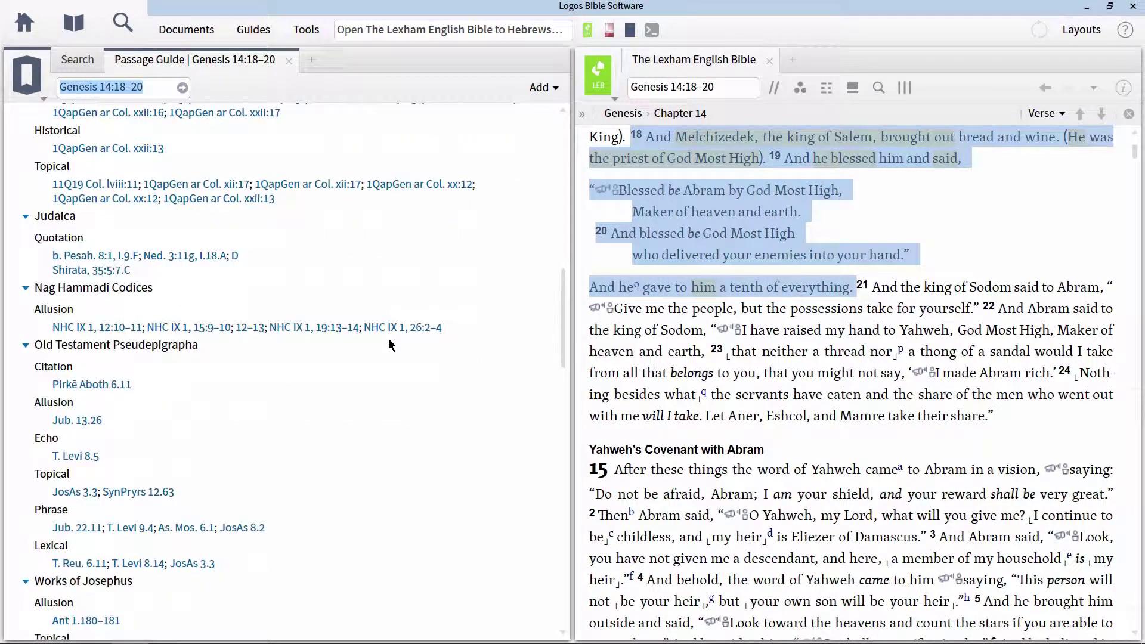
scroll(388, 345, "down", 1)
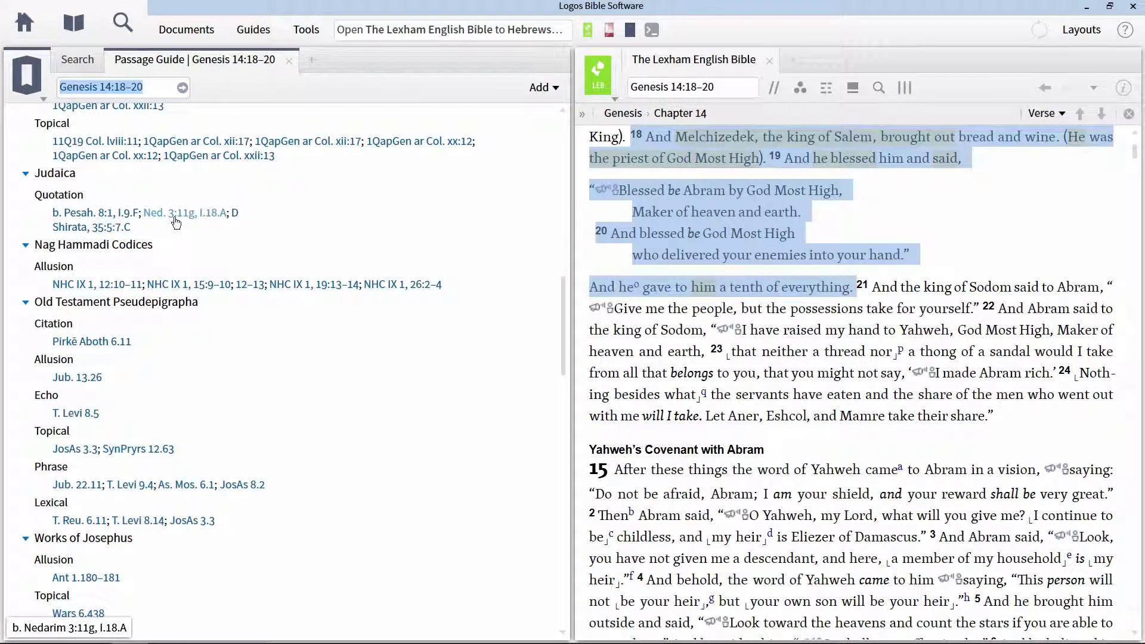
- Read Nedarim 3:11g and Josephus Wars 6.438, then return to the Lexham English Bible
left_click(176, 213)
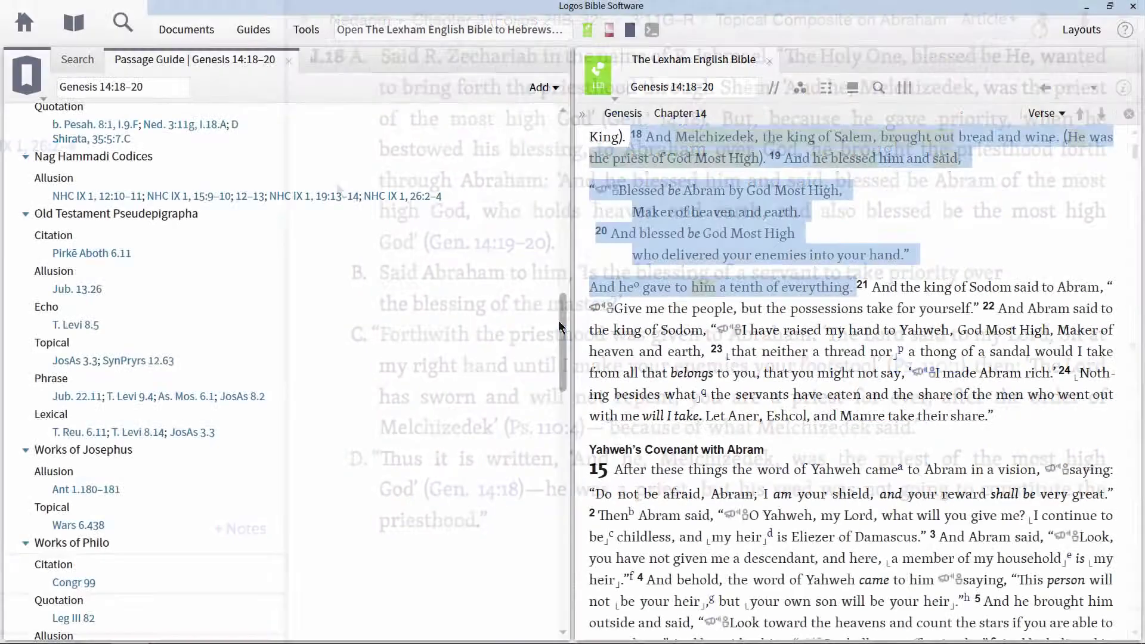
scroll(558, 320, "down", 3)
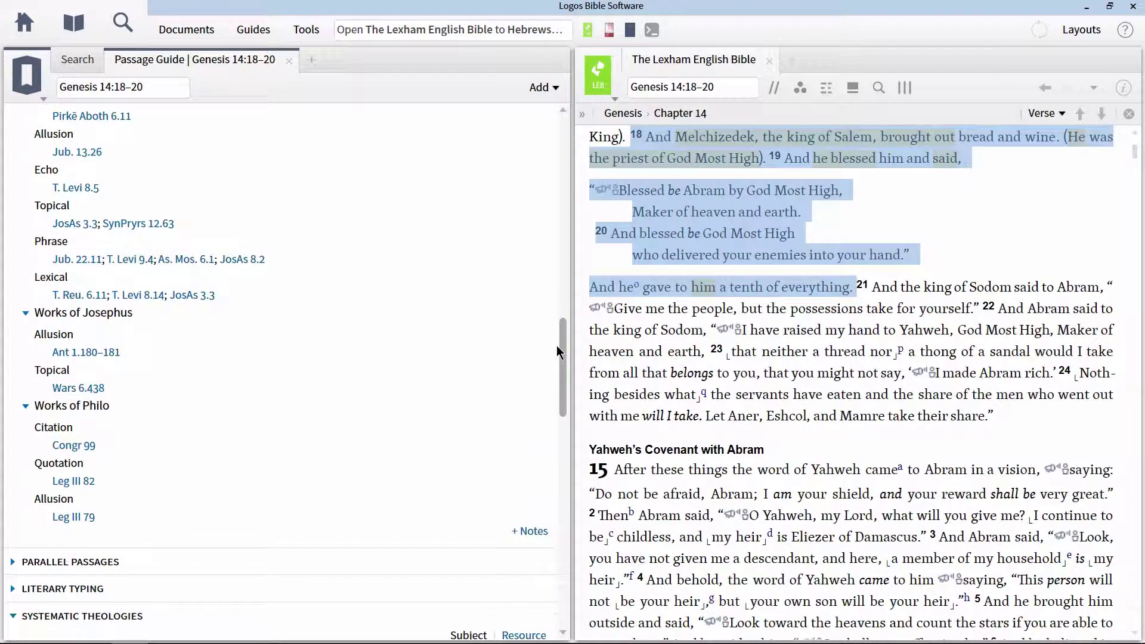
left_click(81, 388)
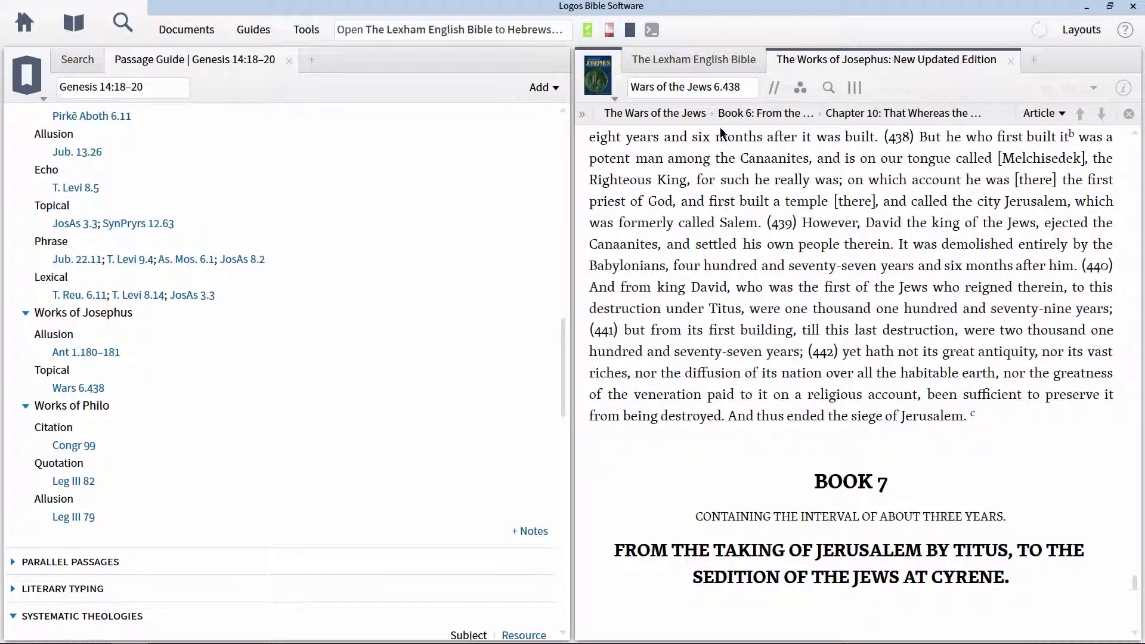
left_click(720, 67)
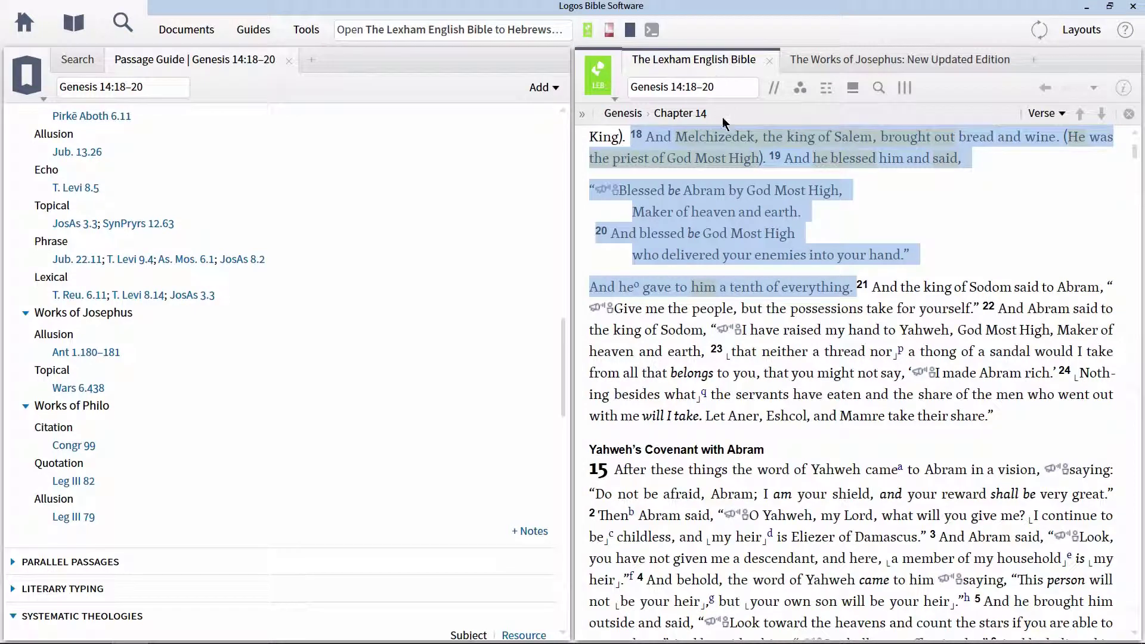
- Look up Melchizedek in the Factbook from the word in Genesis 14
mouse_move(713, 138)
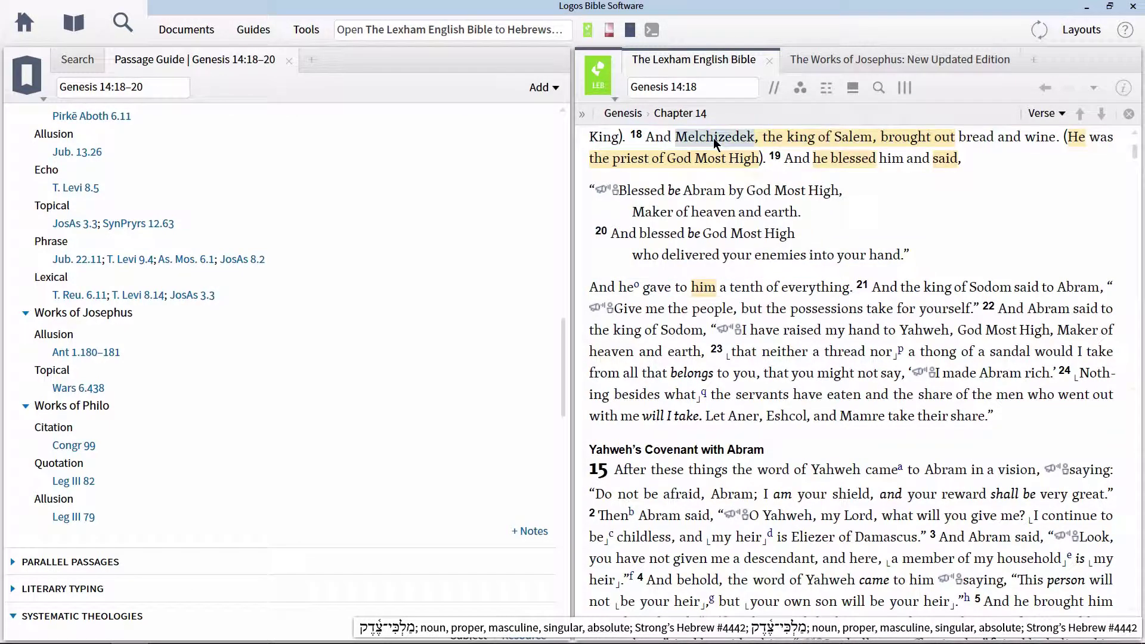
right_click(713, 138)
scroll(620, 289, "down", 3)
mouse_move(549, 379)
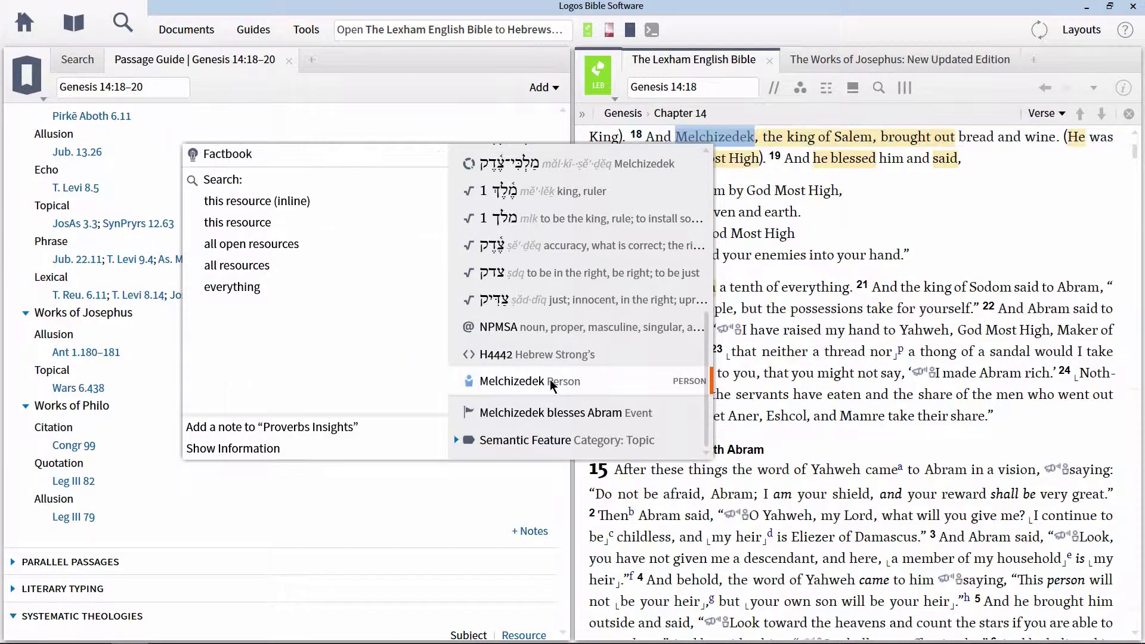
left_click(245, 145)
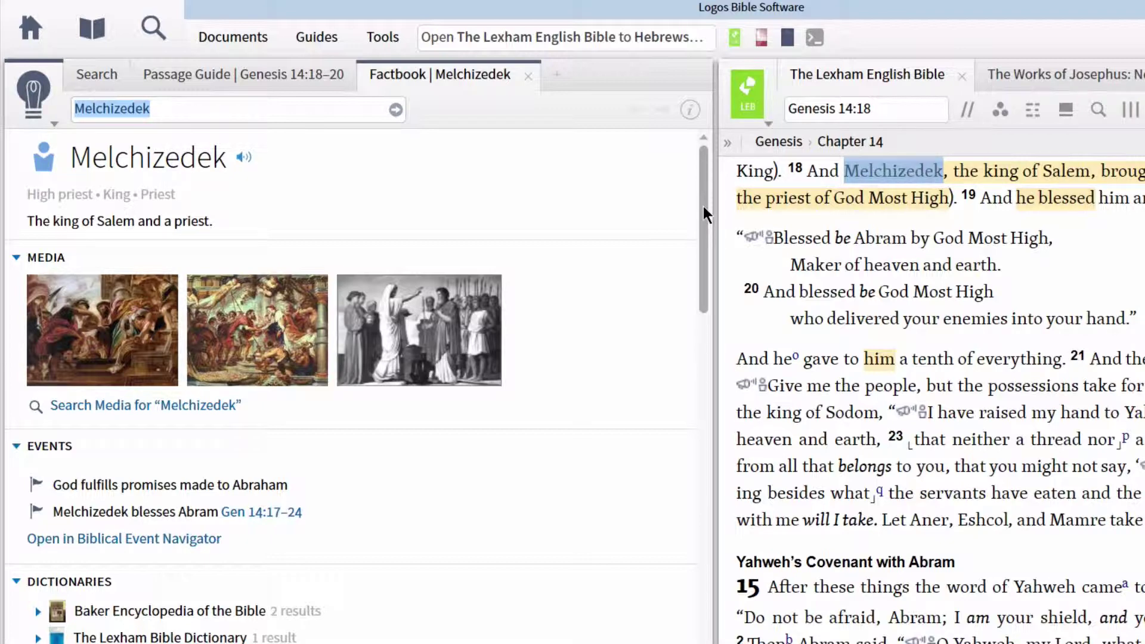
- Open the Lexham Bible Dictionary's Melchizedek article and read down to Extrabiblical Sources
left_click_drag(703, 206, 703, 305)
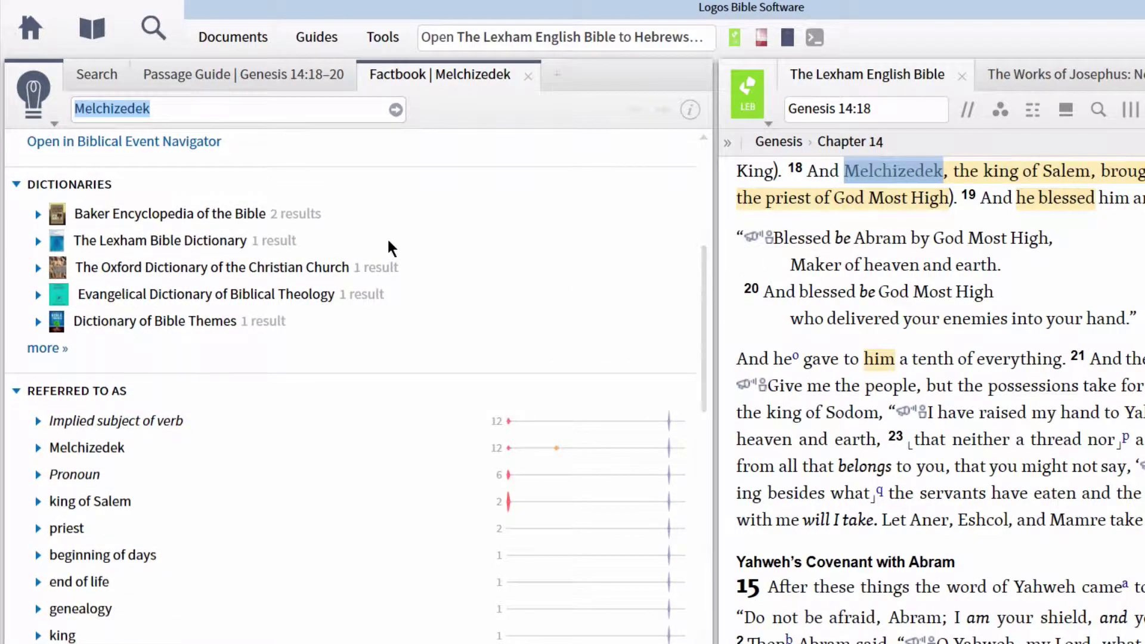
left_click(161, 240)
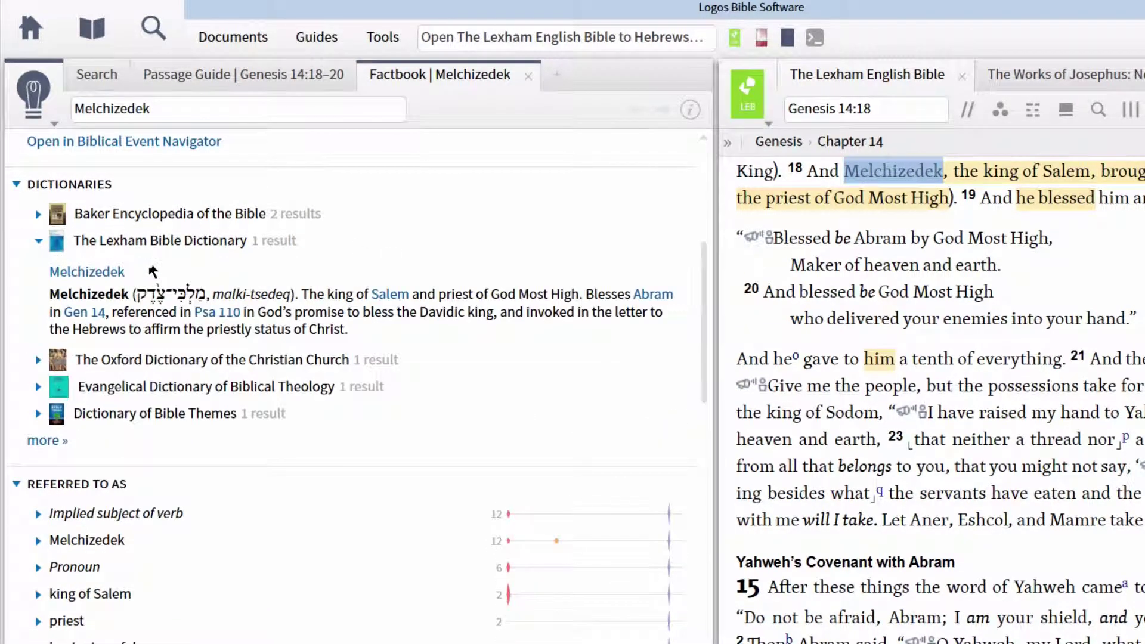
left_click(100, 276)
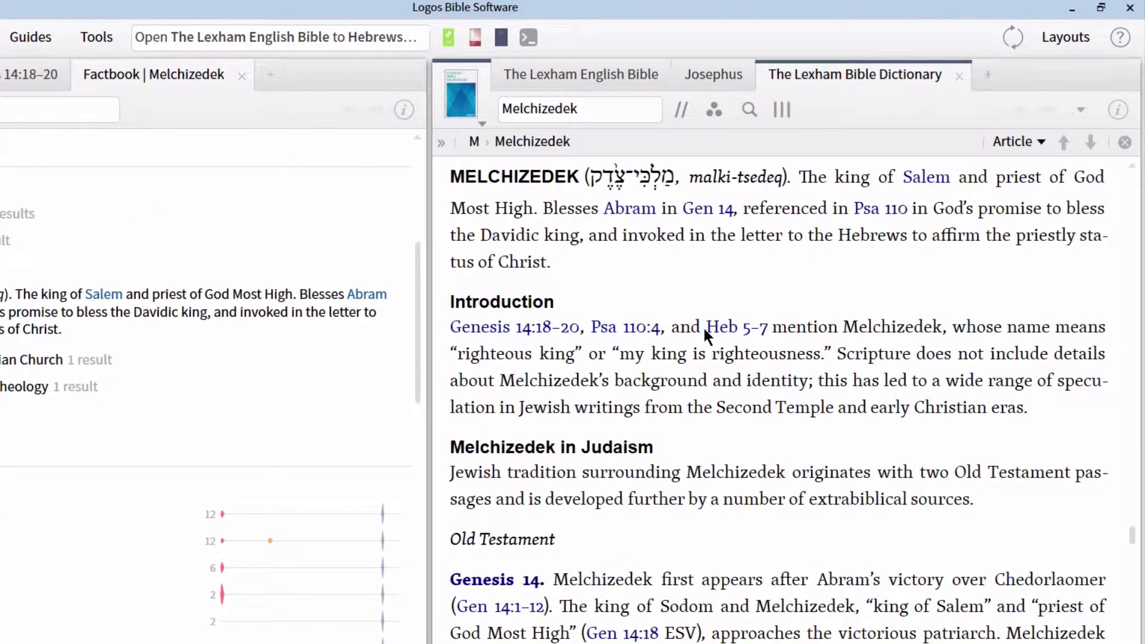
scroll(702, 326, "down", 8)
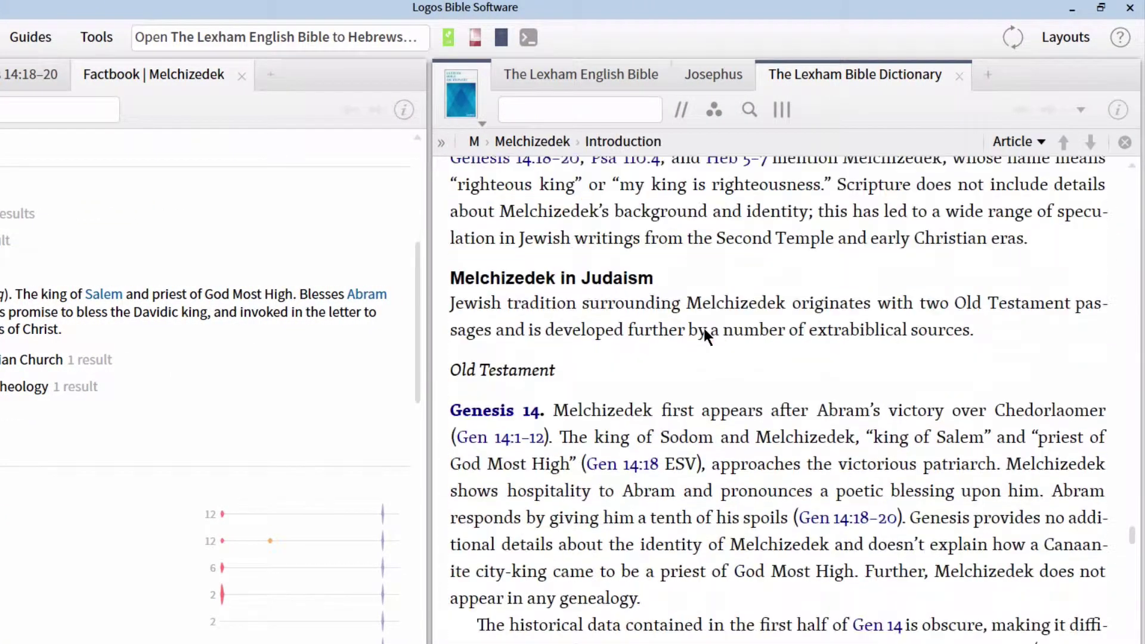
scroll(702, 327, "down", 15)
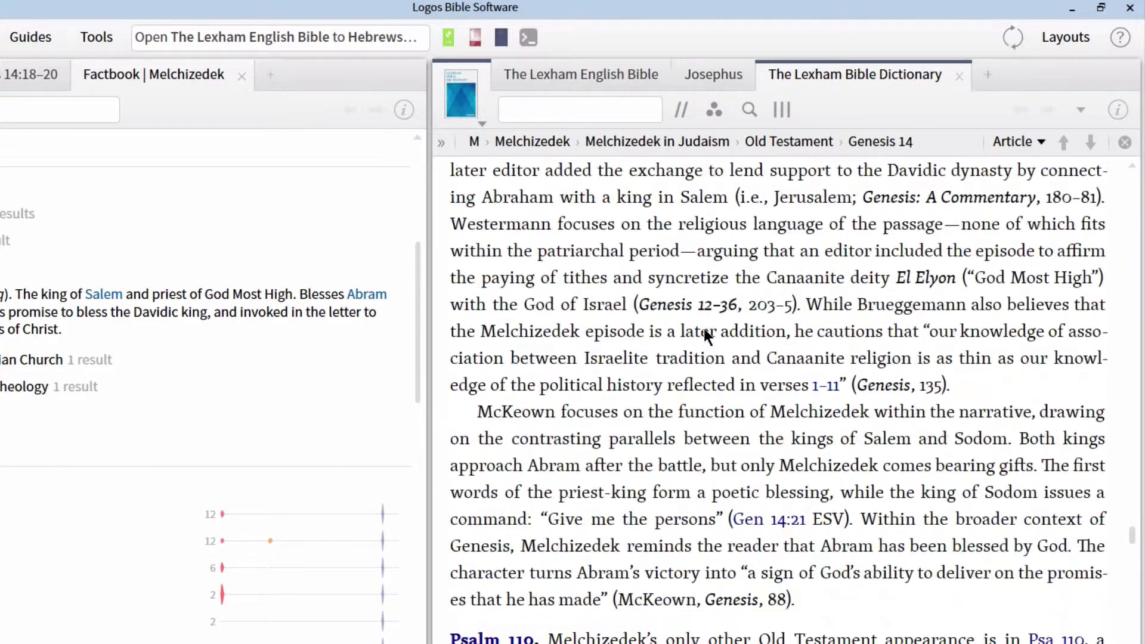
scroll(703, 327, "down", 17)
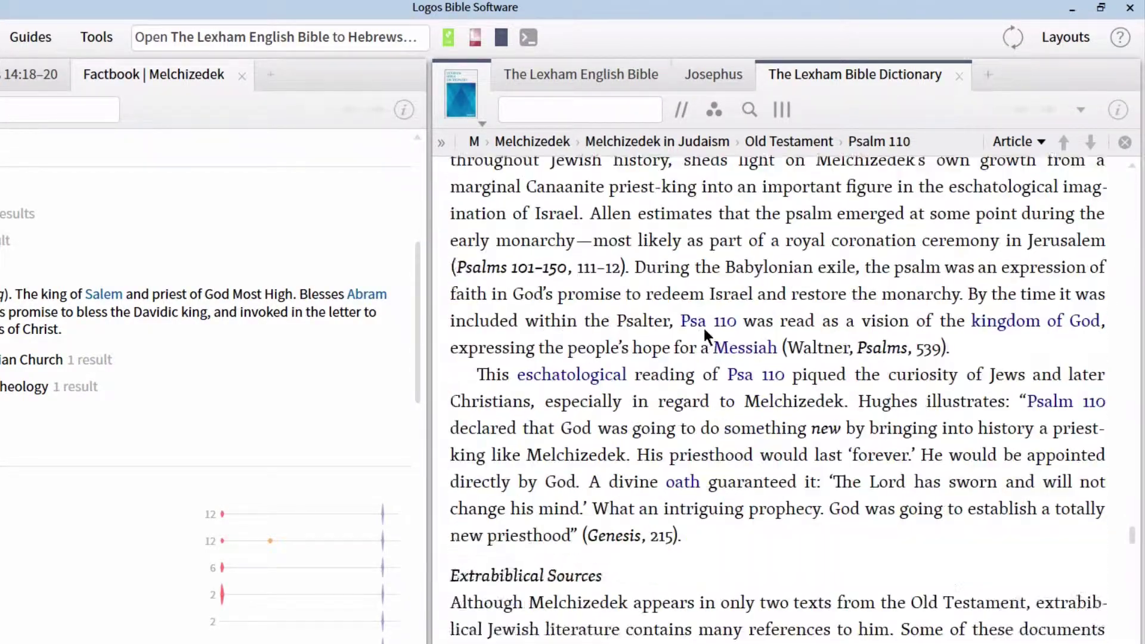
scroll(703, 327, "down", 8)
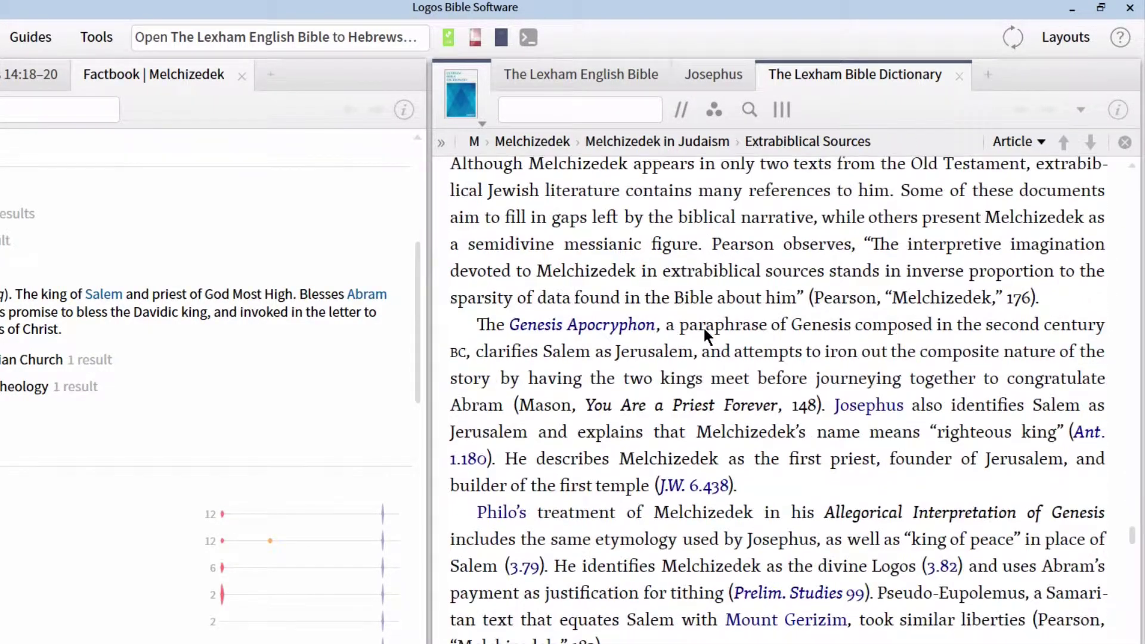
scroll(703, 327, "down", 6)
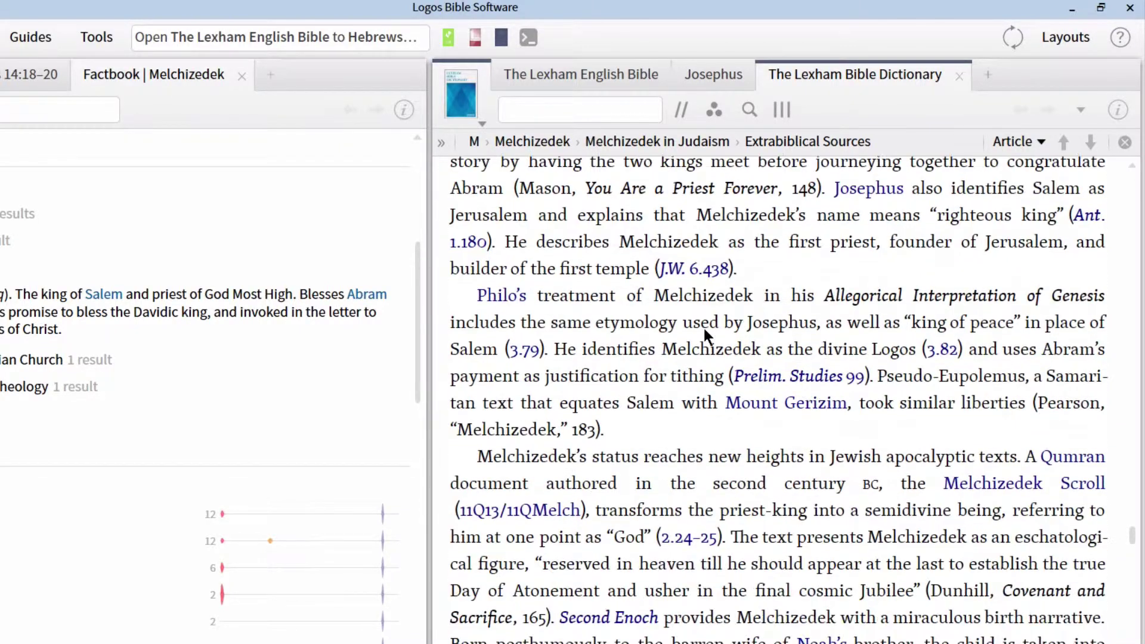
scroll(703, 326, "down", 3)
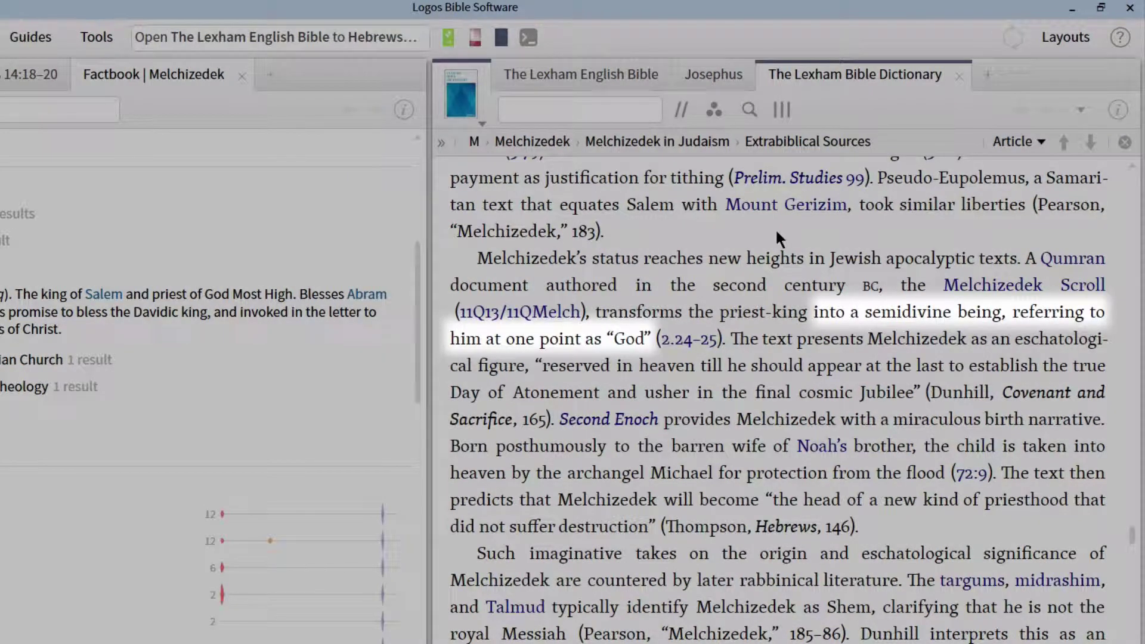
scroll(776, 239, "down", 2)
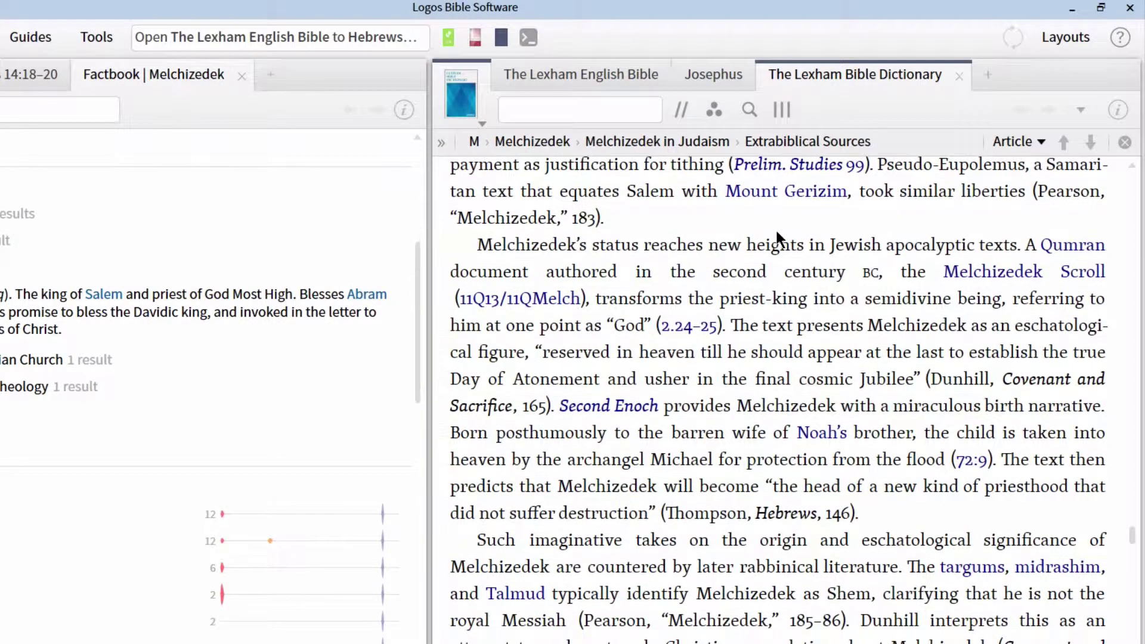
scroll(776, 233, "down", 5)
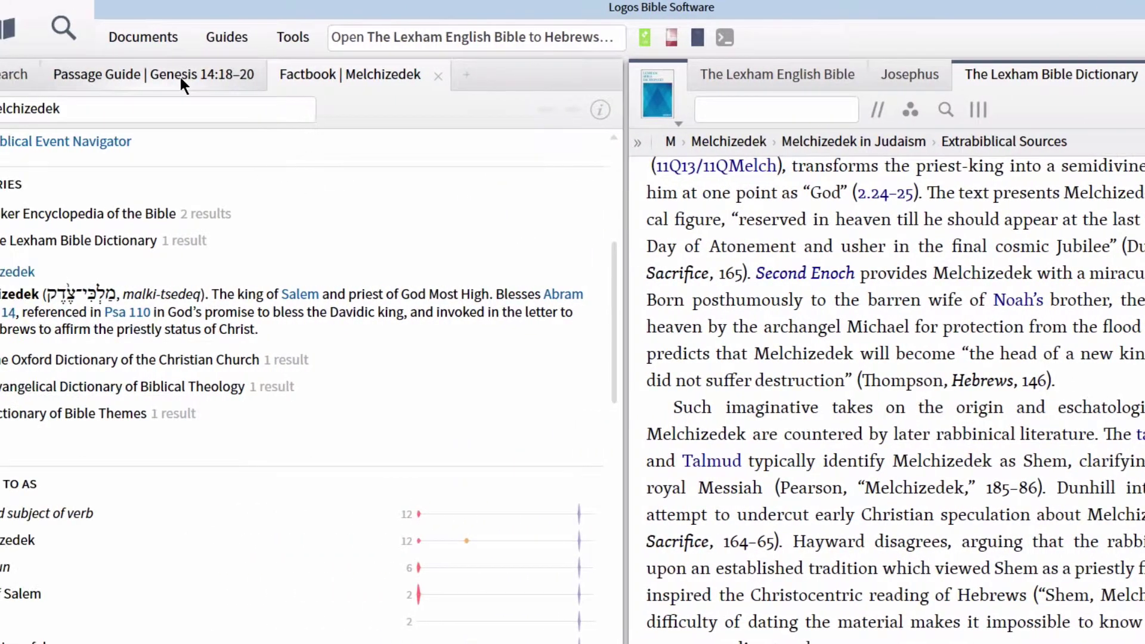
- Open The New American Commentary on Genesis 14:18–20 and scroll to Excursus: Melchizedek, page 151
left_click(119, 74)
scroll(478, 388, "up", 5)
scroll(480, 392, "up", 10)
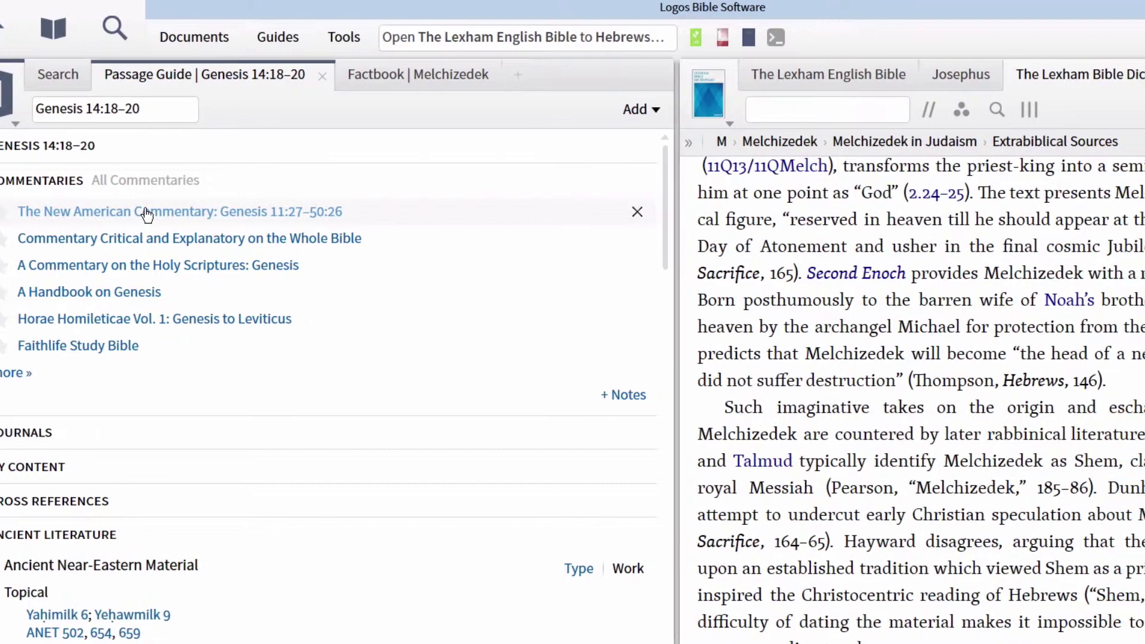
left_click(185, 212)
scroll(820, 355, "down", 12)
scroll(783, 361, "down", 15)
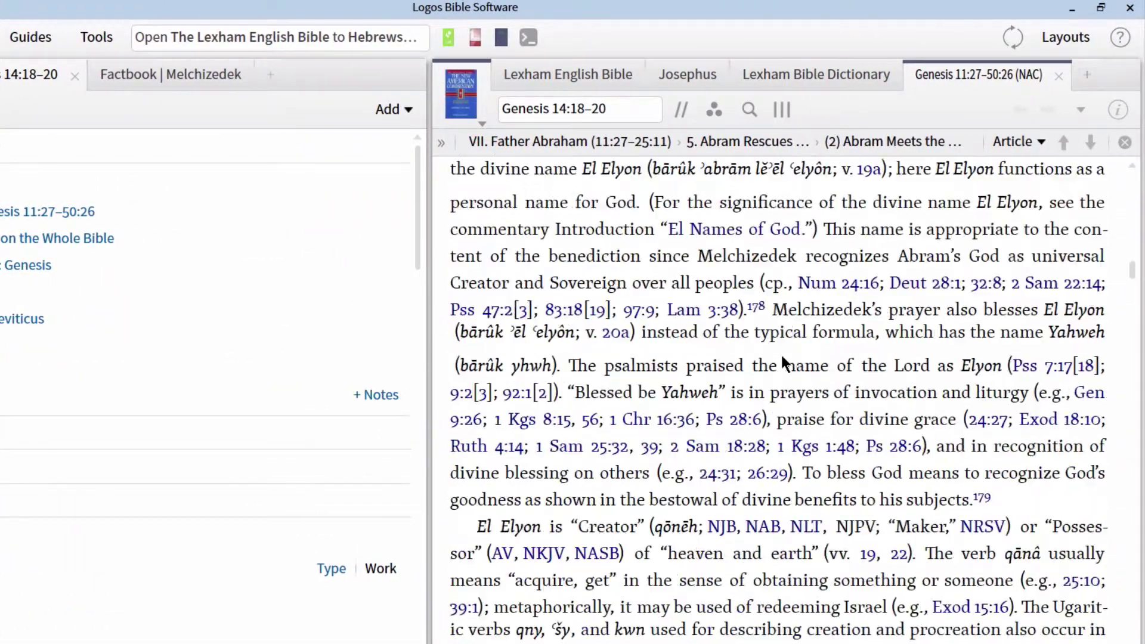
scroll(780, 354, "down", 8)
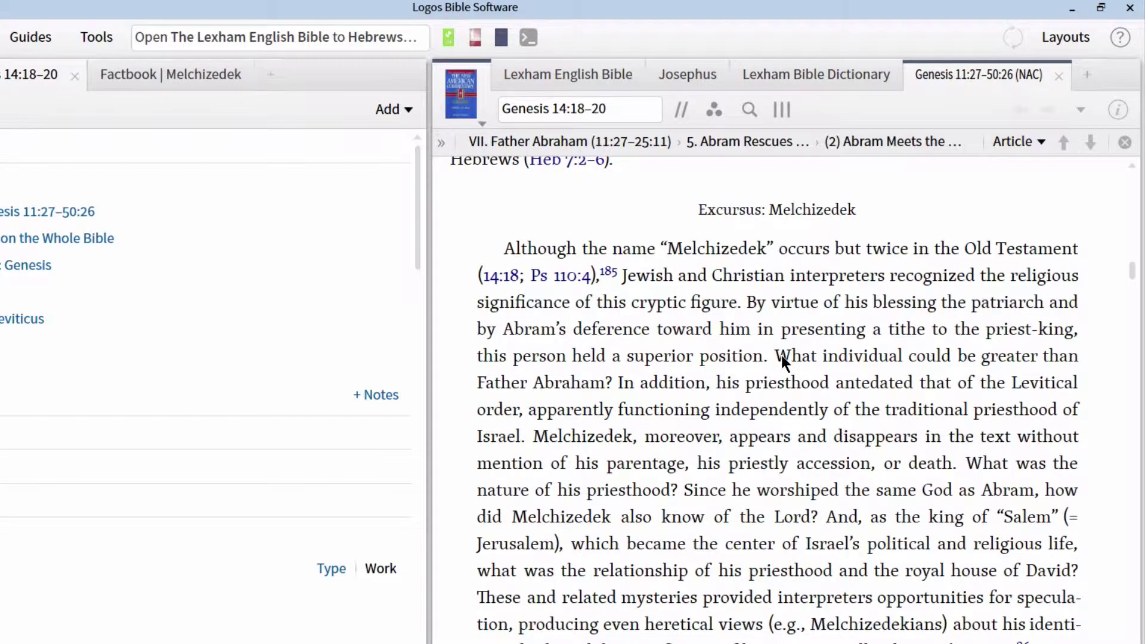
scroll(781, 355, "down", 3)
scroll(783, 361, "down", 3)
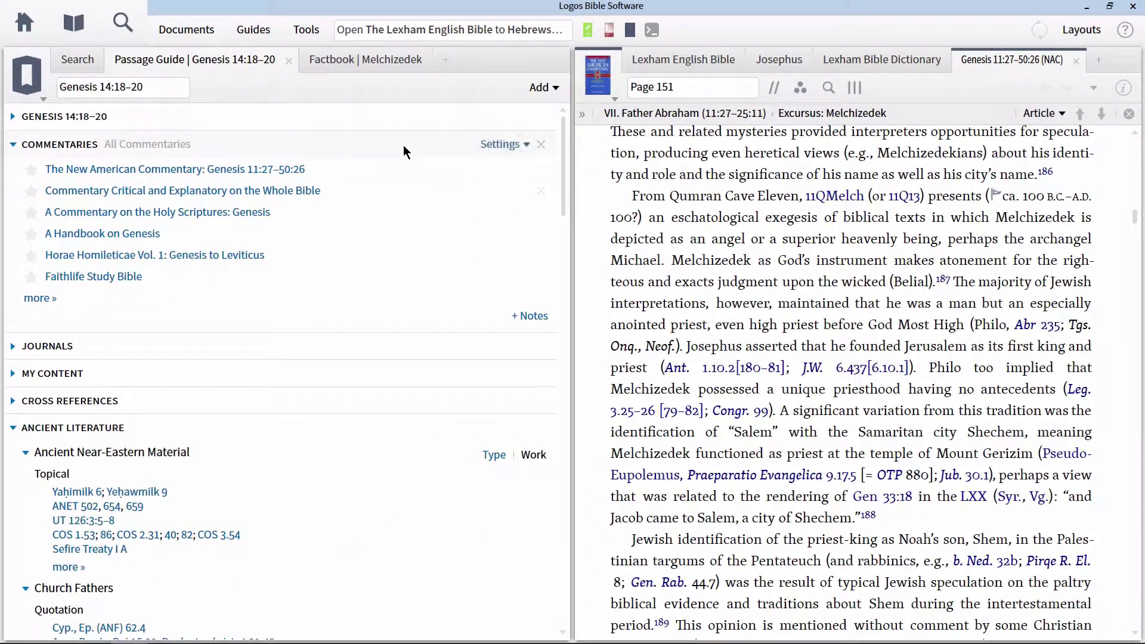
- In Tools > Favorites, add new folders named 'Character Studies' and 'Melchizedek'
left_click(303, 30)
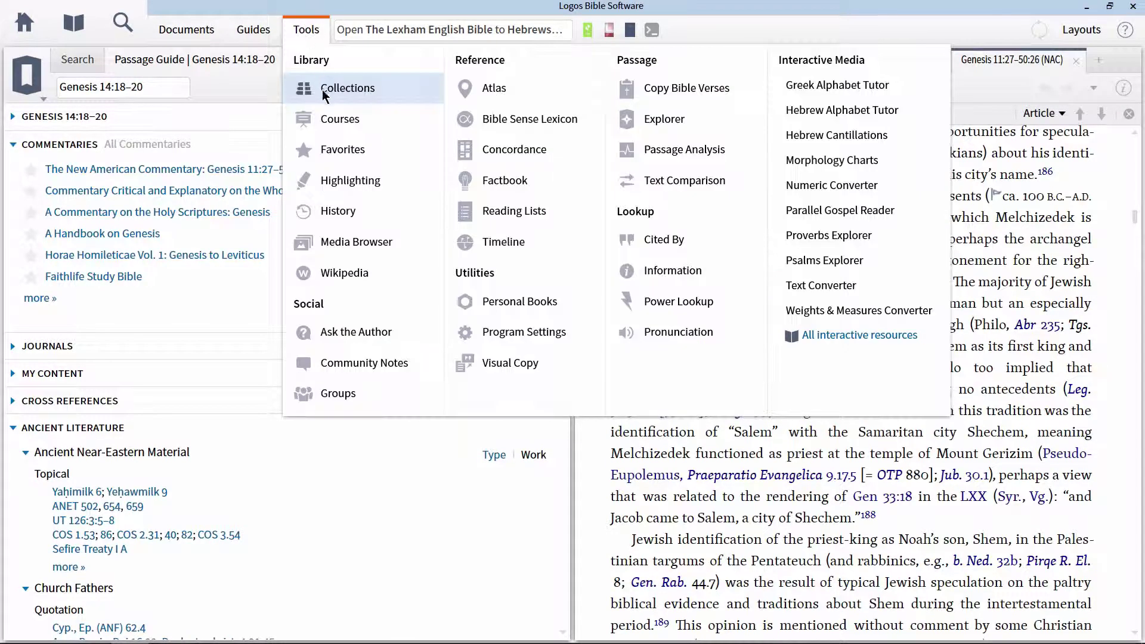
left_click(326, 151)
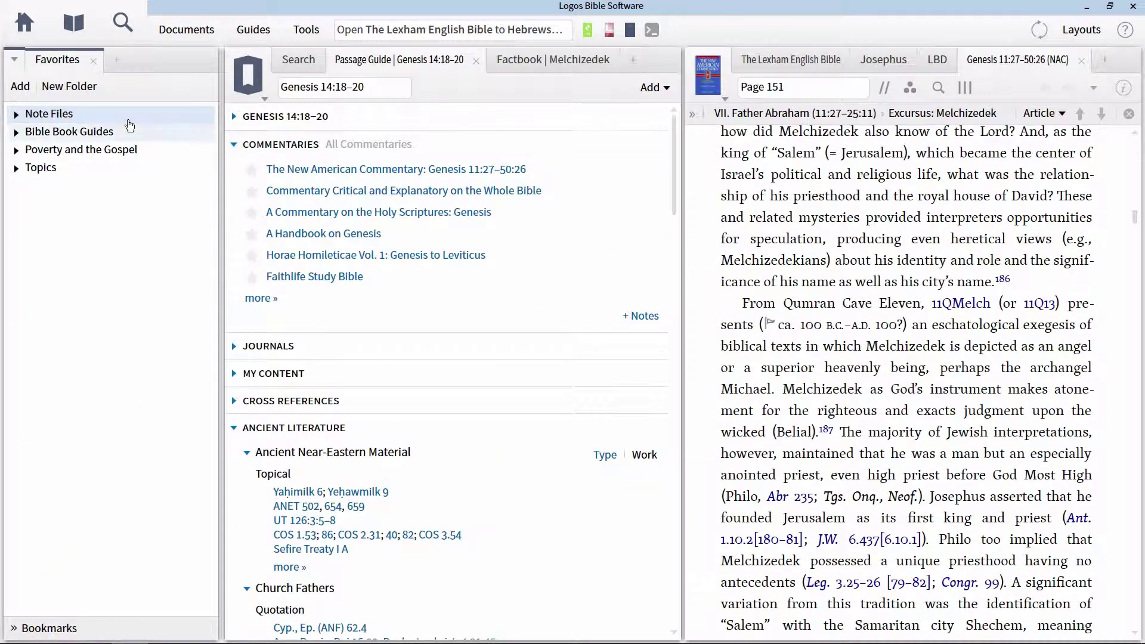
left_click(67, 88)
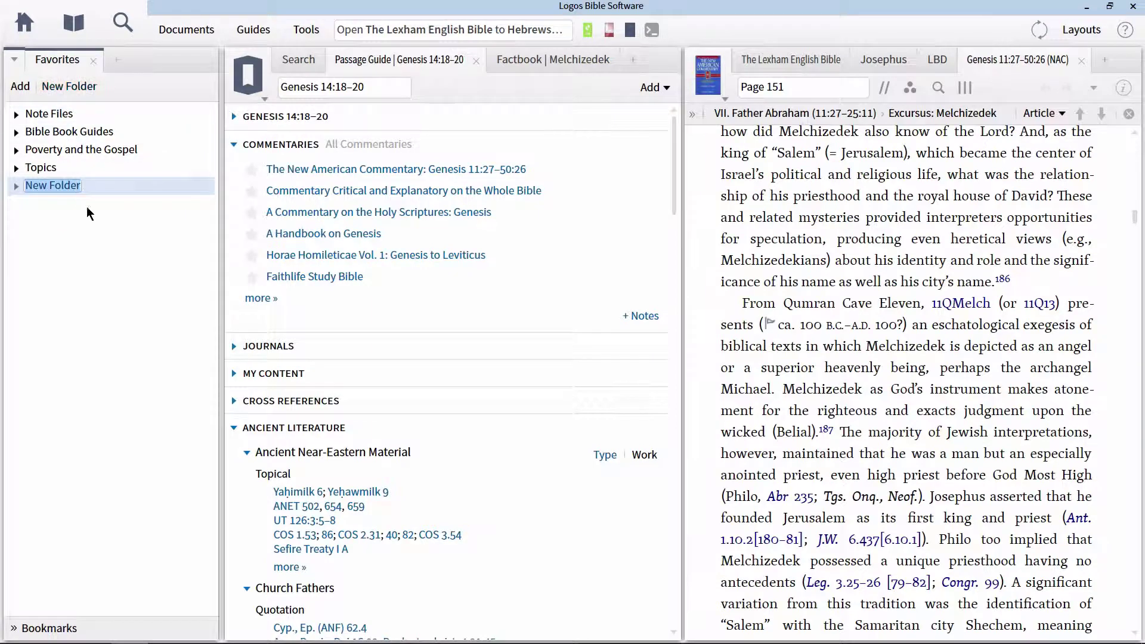
type("Charac")
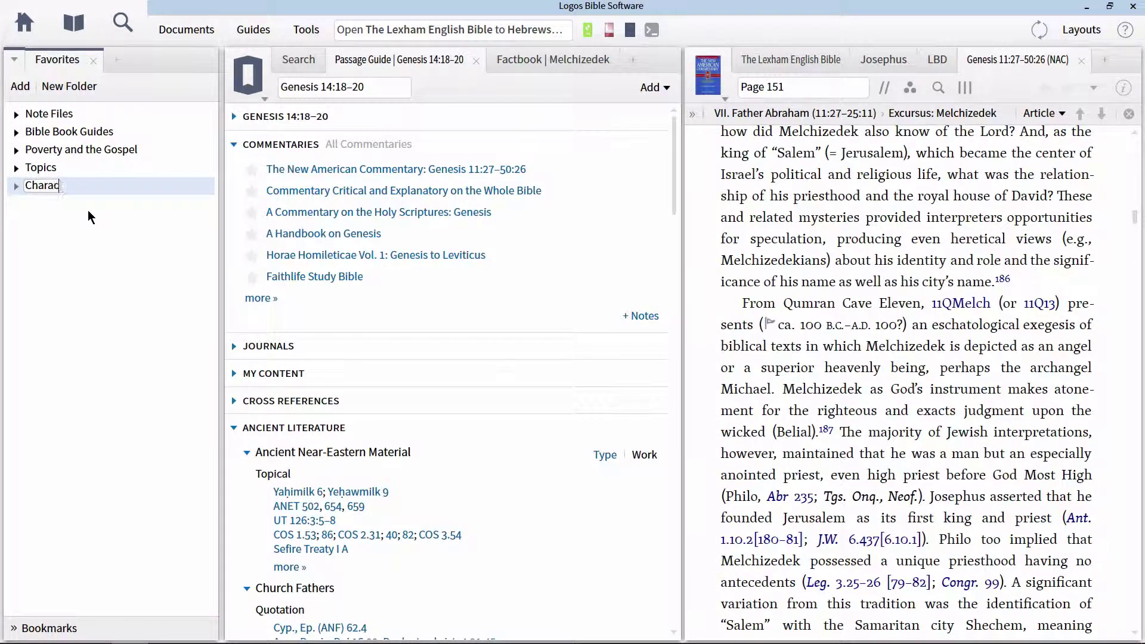
type("ter Studies")
key("Return")
left_click(67, 88)
type("Melchizedek")
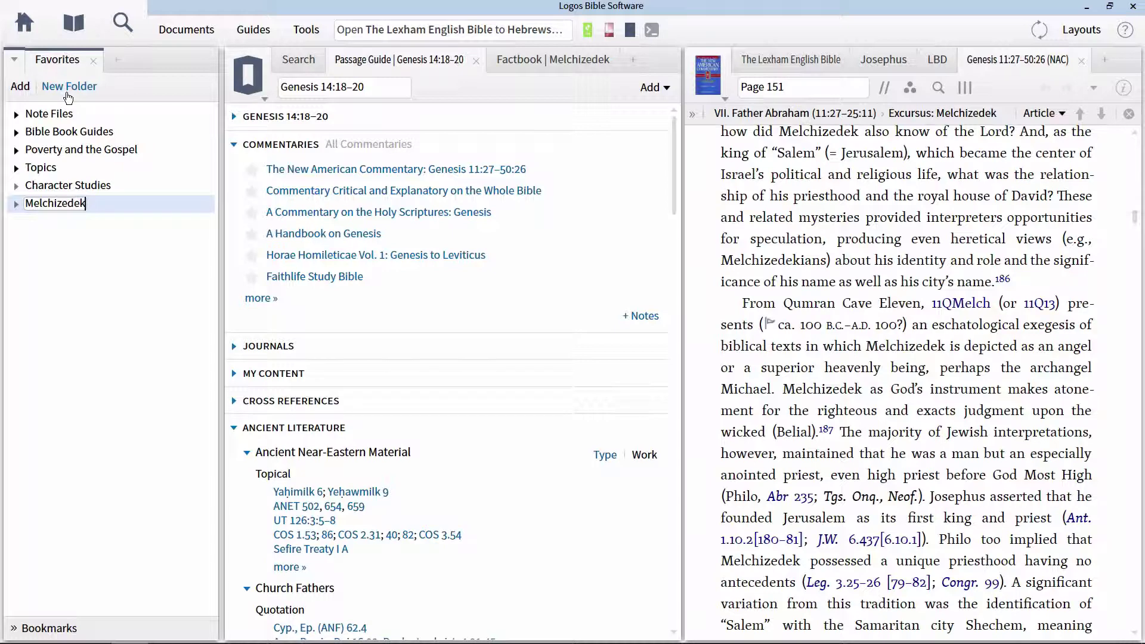
key("Return")
- Move Melchizedek under Character Studies and save all seven open resources into it
left_click_drag(56, 207, 64, 190)
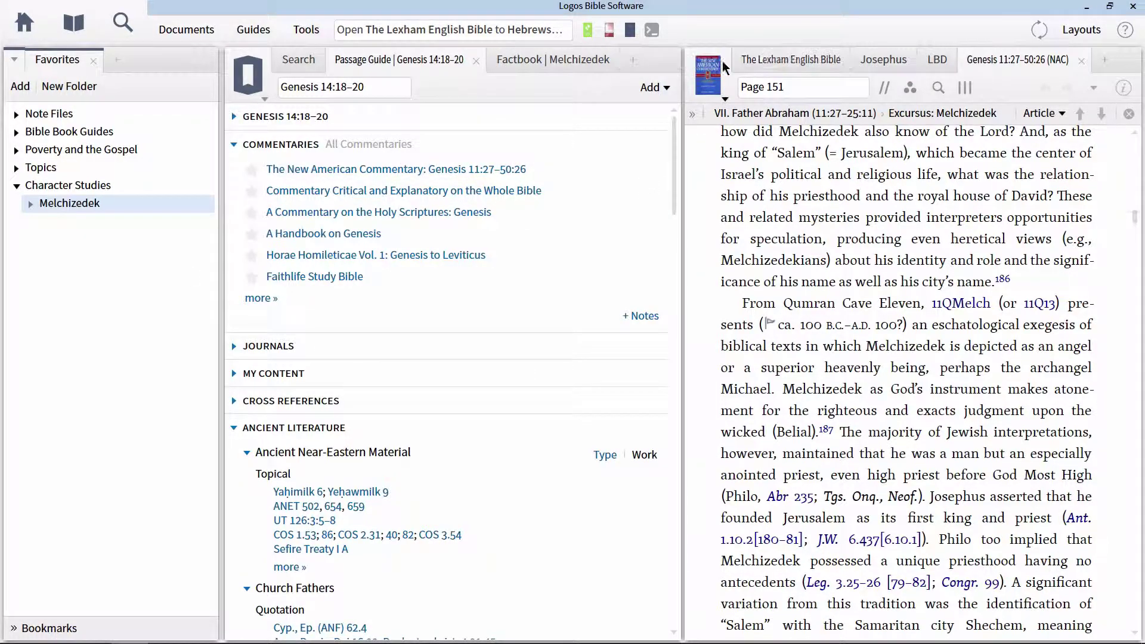
mouse_move(1018, 59)
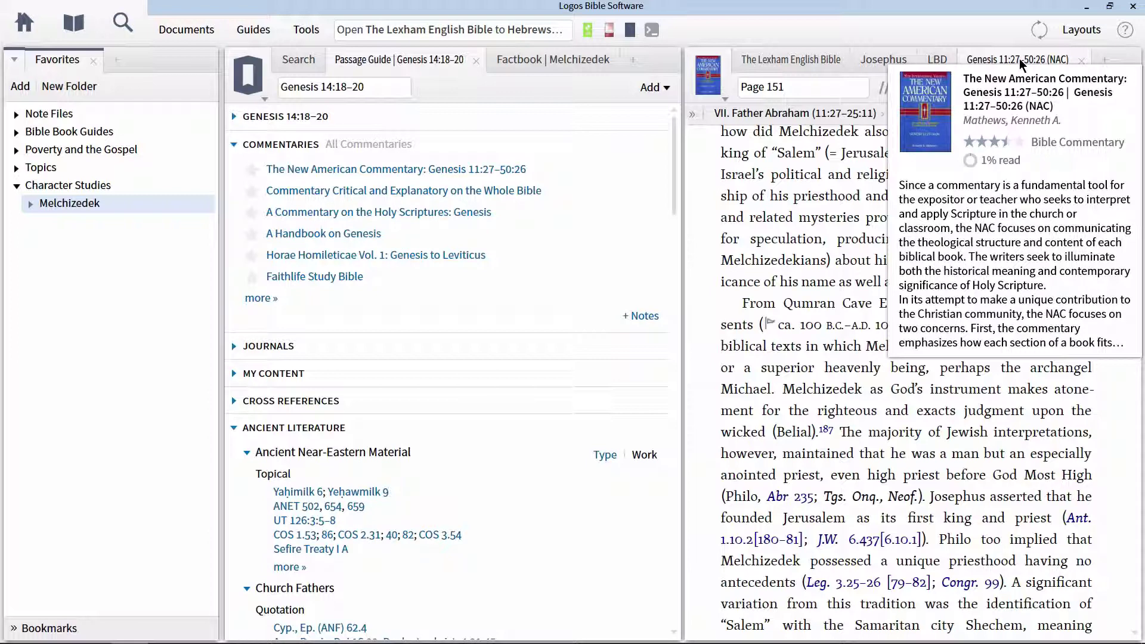
left_click_drag(708, 75, 104, 209)
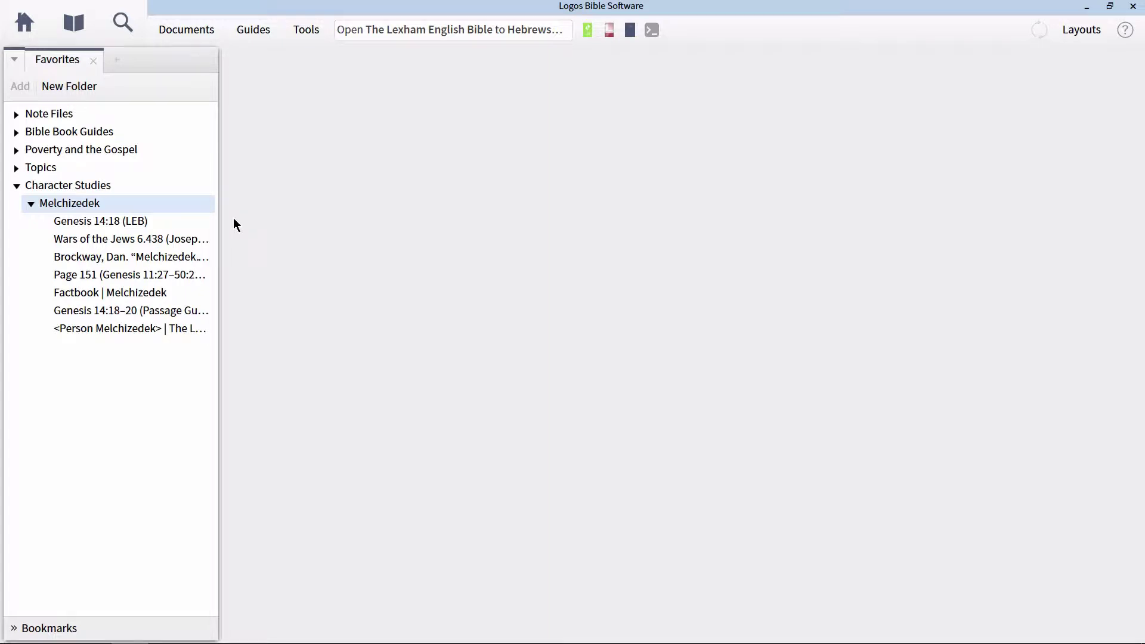
- Reopen Wars of the Jews 6.438, the Melchizedek dictionary article and NAC Page 151 from favorites
left_click(181, 244)
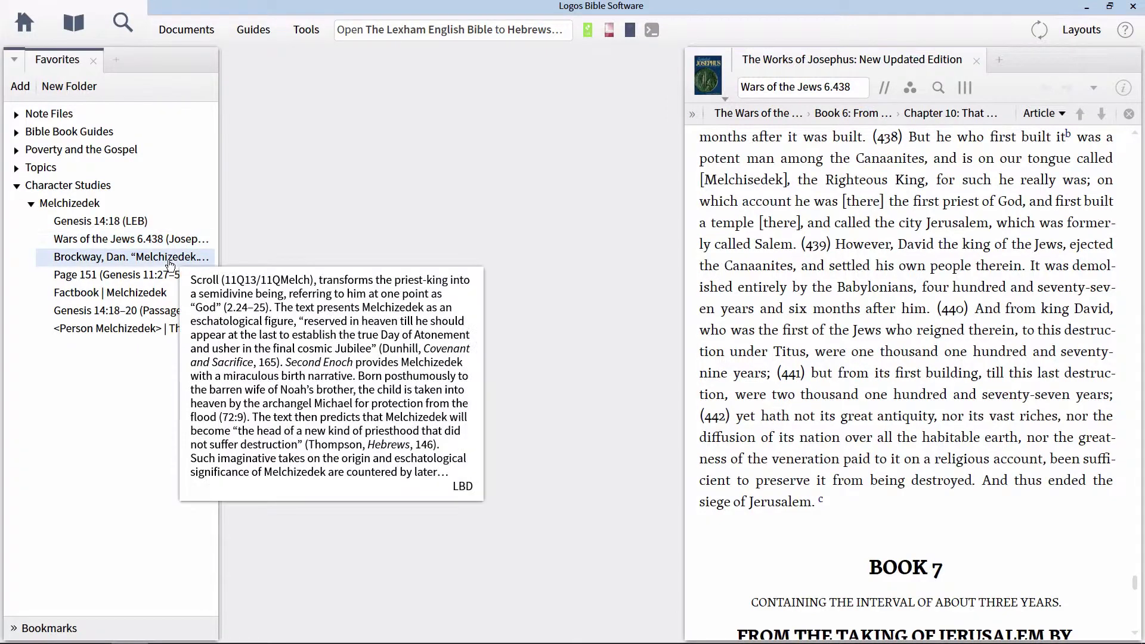
left_click(170, 262)
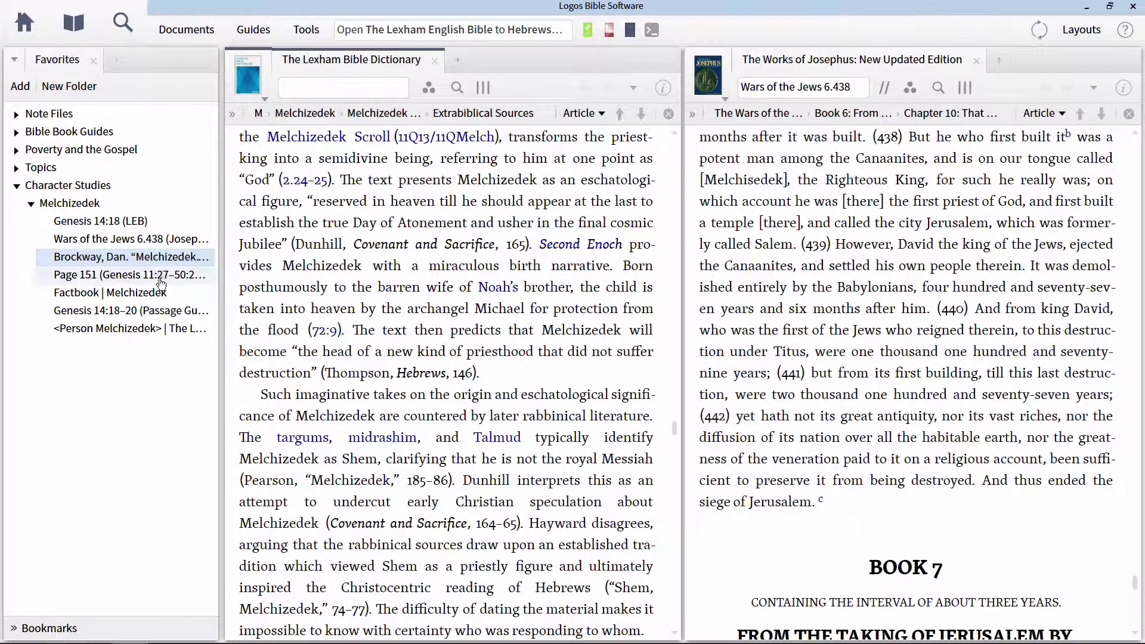
left_click(160, 277)
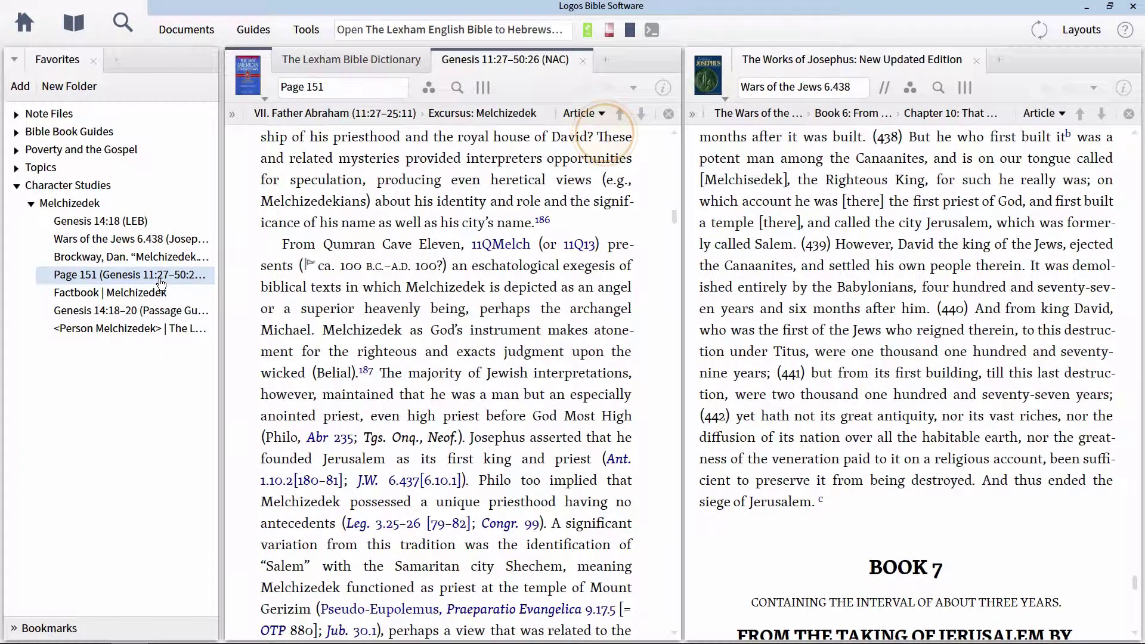